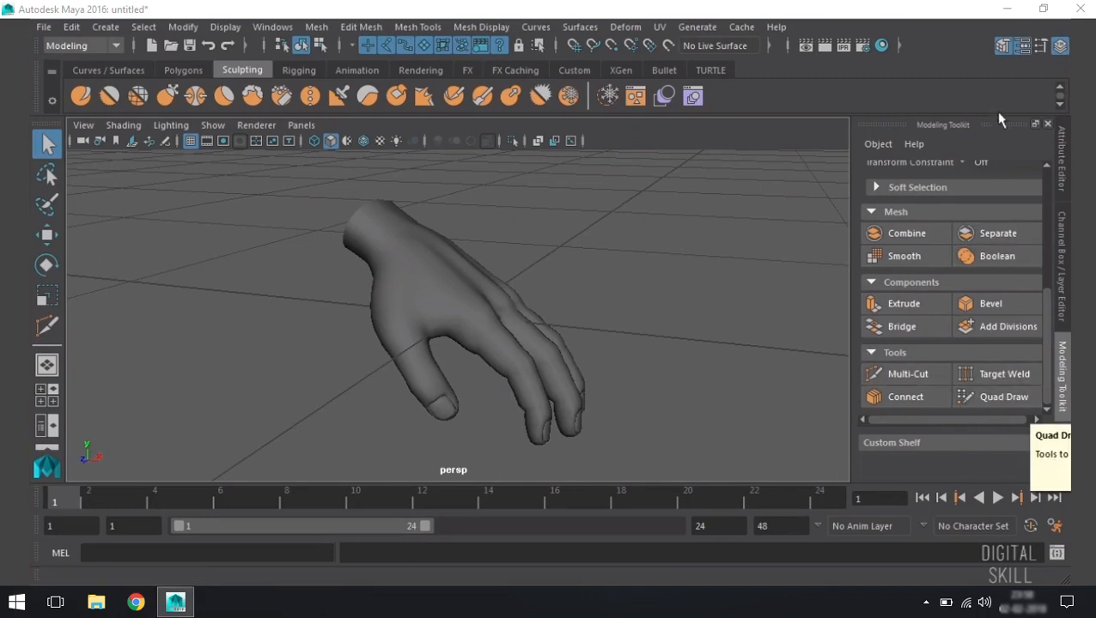
left_click(1003, 48)
left_click(1003, 48)
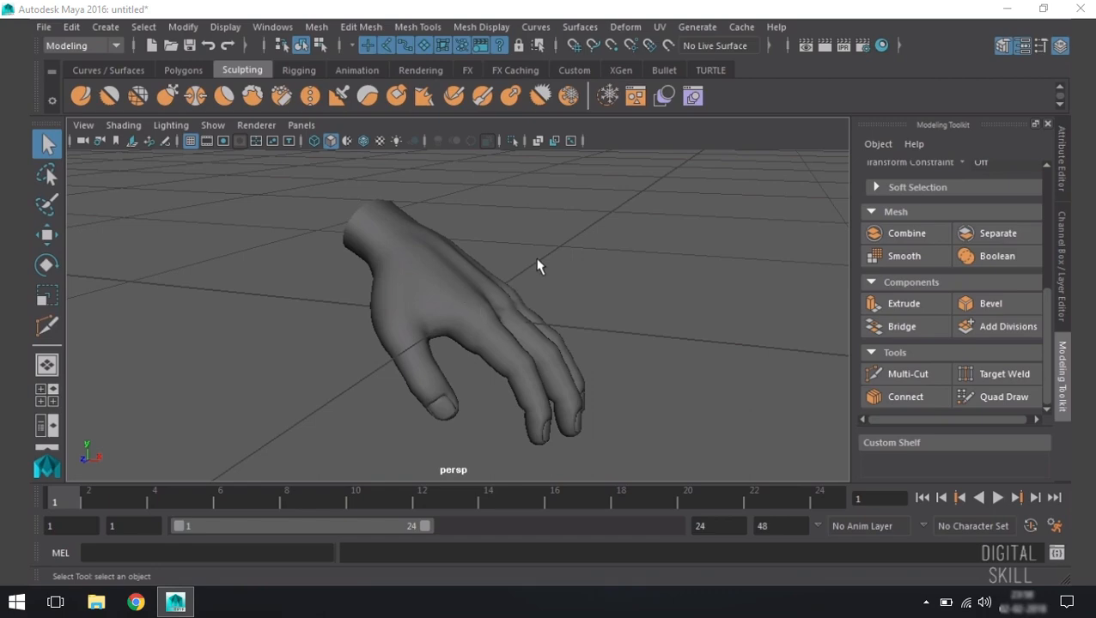
- Select the hand mesh and make it the live surface
middle_click_drag(528, 261, 530, 225, "alt")
scroll(530, 225, "up", 3)
left_click_drag(532, 236, 565, 249, "alt")
left_click(461, 211)
middle_click_drag(622, 234, 597, 254, "alt")
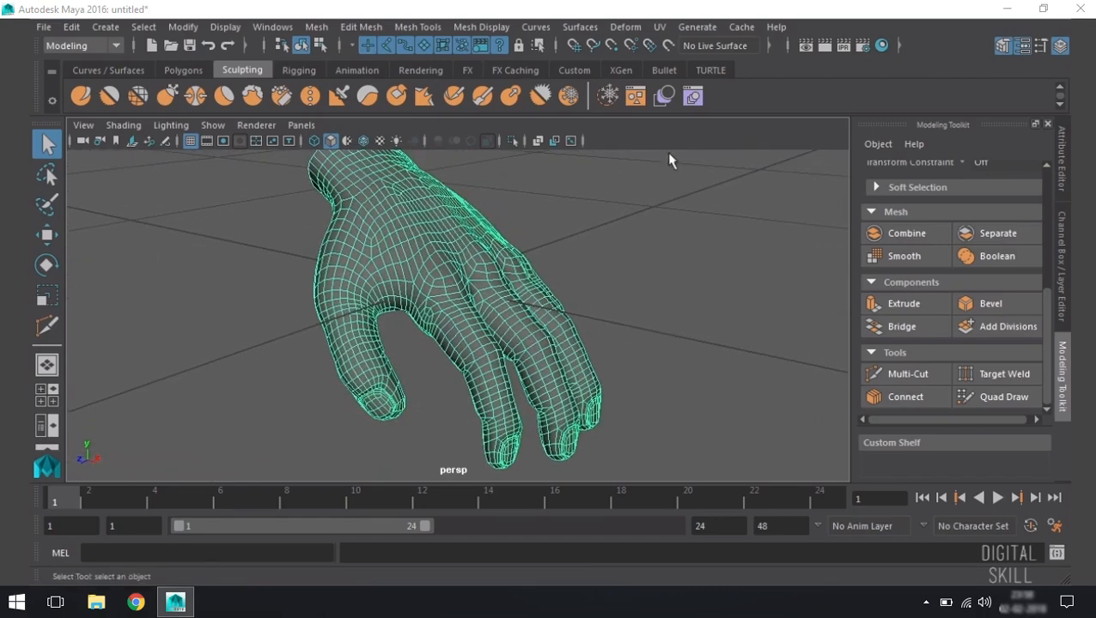
left_click(667, 47)
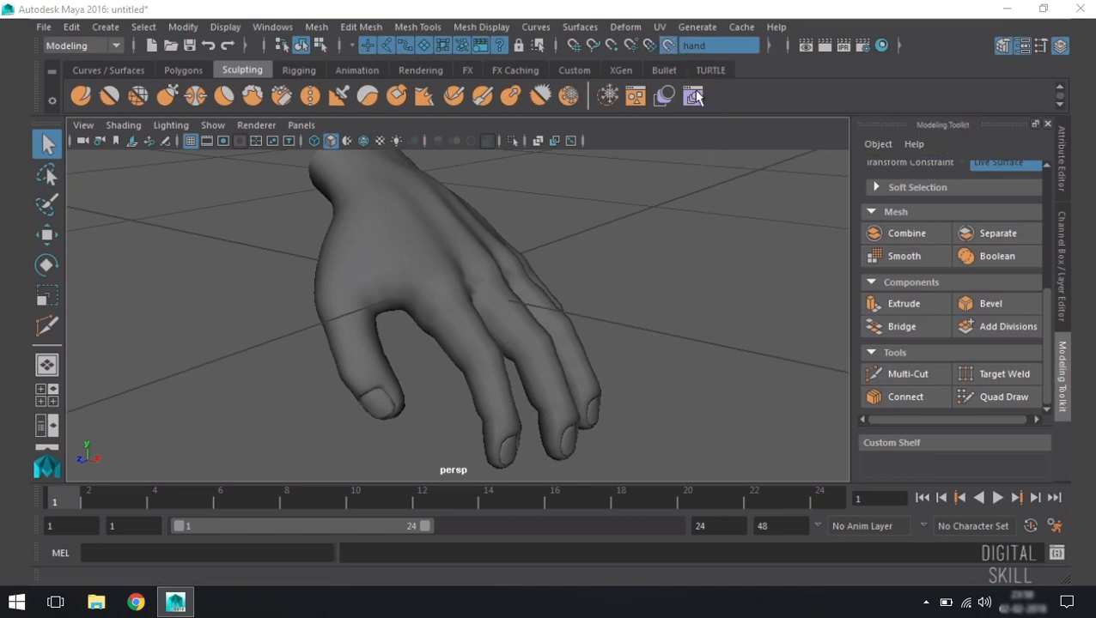
- Activate Quad Draw and create a first quad from four points on the web between the thumb and index finger
left_click_drag(661, 300, 670, 301, "alt")
left_click(976, 397)
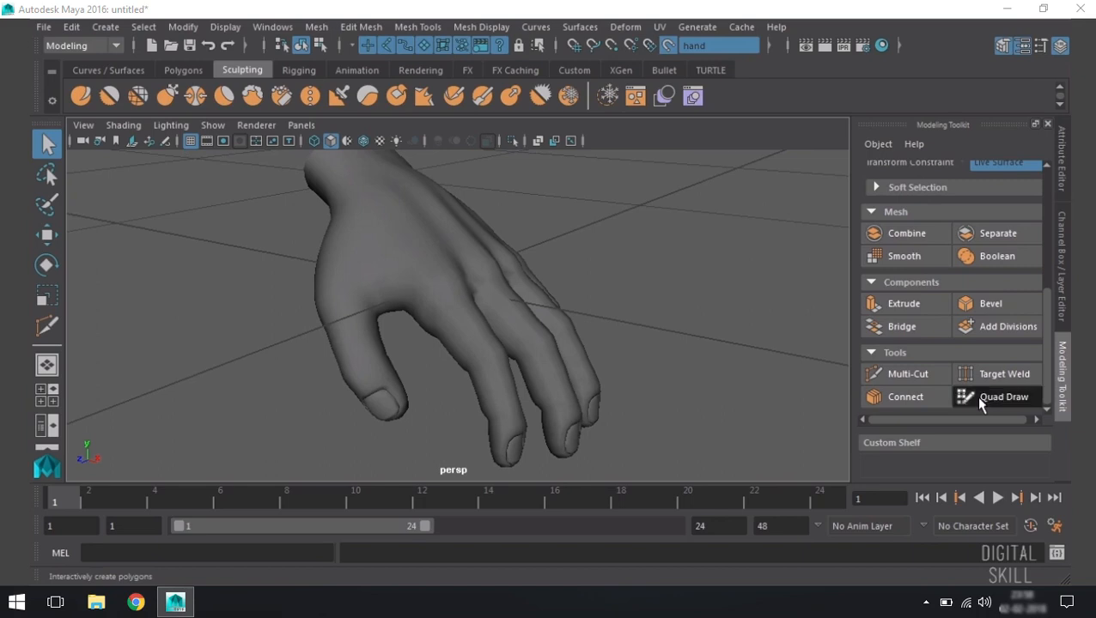
right_click_drag(275, 255, 307, 333, "alt")
left_click_drag(532, 312, 551, 264, "alt")
right_click_drag(435, 243, 464, 294, "alt")
middle_click_drag(465, 293, 511, 320, "alt")
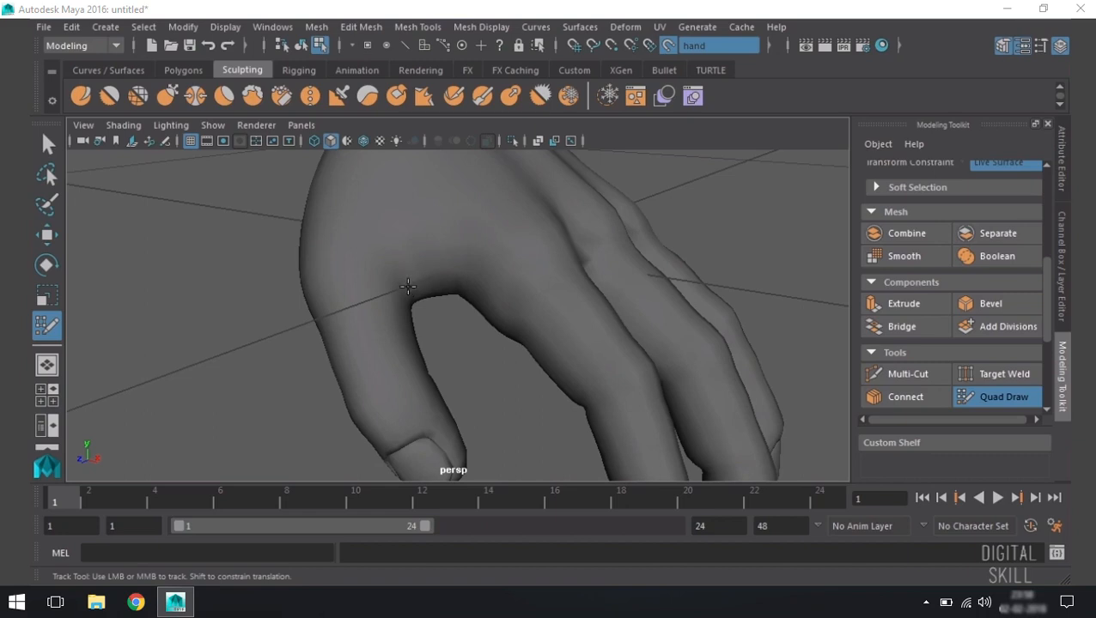
left_click(408, 286)
left_click(461, 282)
left_click(392, 247)
left_click(466, 245)
mouse_move(517, 351)
left_mouse_down("alt")
mouse_move(448, 364)
mouse_move(518, 350)
mouse_move(617, 364)
mouse_move(483, 363)
mouse_move(539, 360)
mouse_move(502, 347)
left_mouse_up("alt")
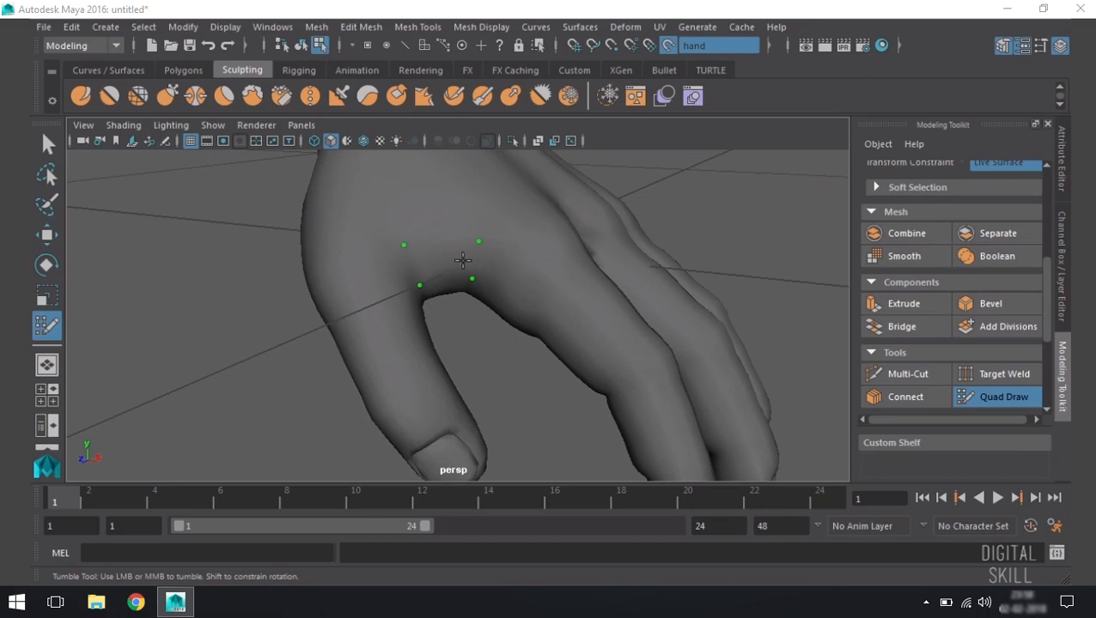
left_click(454, 261, "shift")
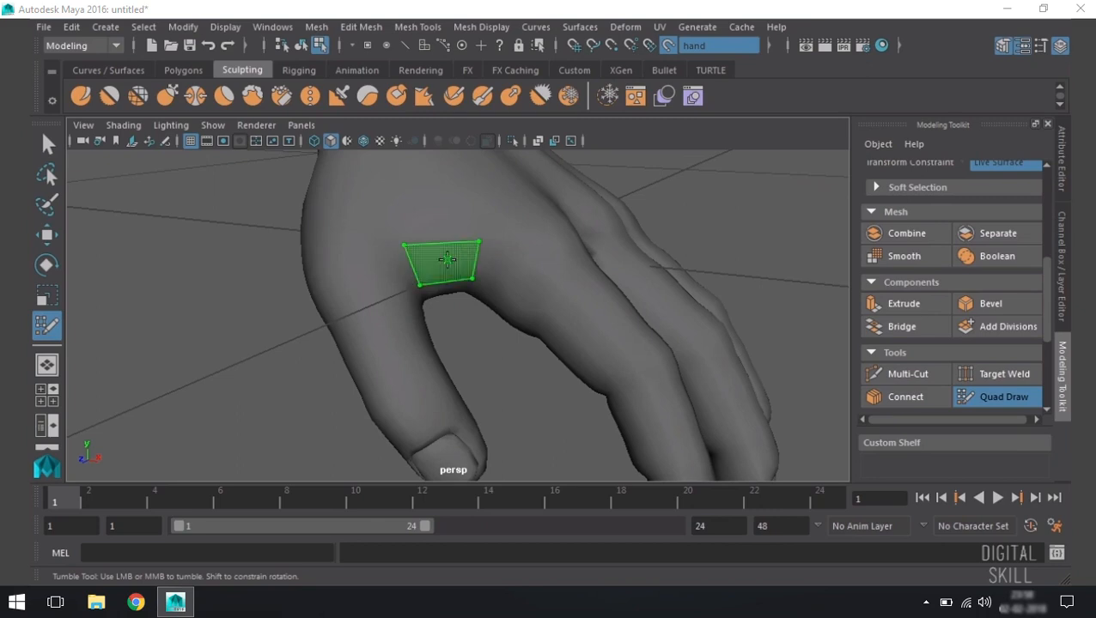
- Place two more points beside the first quad and fill a second quad towards the index finger
mouse_move(491, 399)
left_mouse_down("alt")
mouse_move(560, 350)
mouse_move(475, 352)
mouse_move(546, 353)
mouse_move(553, 264)
left_mouse_up("alt")
left_click(560, 269)
left_click(543, 306)
left_click(515, 343, "shift")
- Place pairs of points down the inner side of the thumb to the nail and fill them with a strip of quads
middle_click_drag(545, 401, 485, 385, "alt")
mouse_move(484, 385)
left_mouse_down("alt")
mouse_move(442, 386)
mouse_move(390, 318)
left_mouse_up("alt")
left_click(341, 247)
left_click(367, 268)
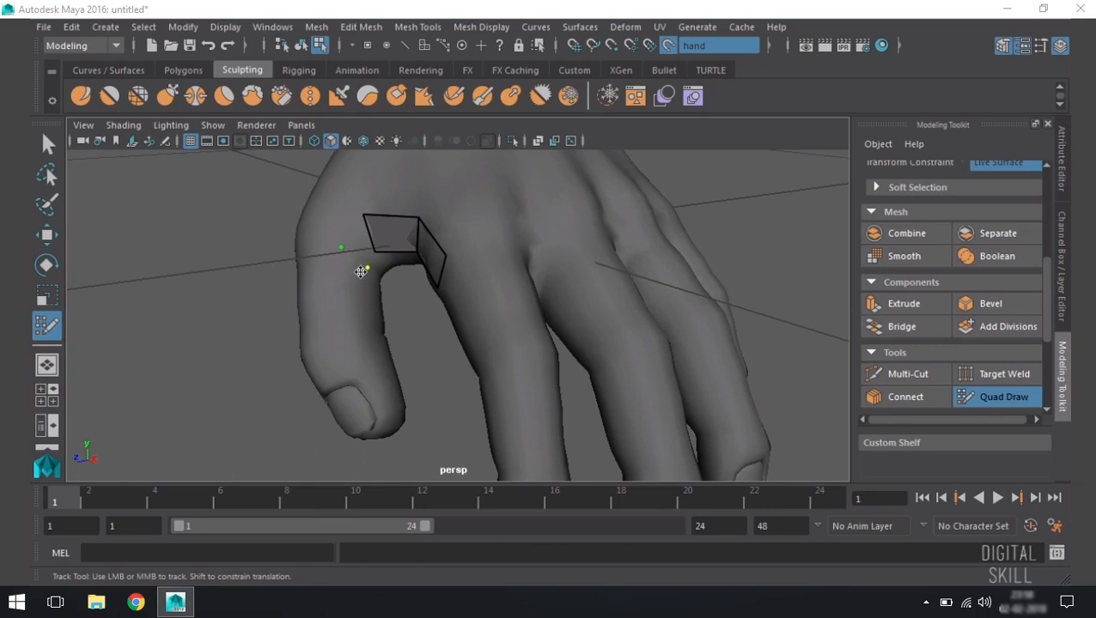
left_click(342, 310)
left_click(372, 307)
left_click(350, 349)
left_click(381, 345)
left_click(355, 377)
left_click(390, 376)
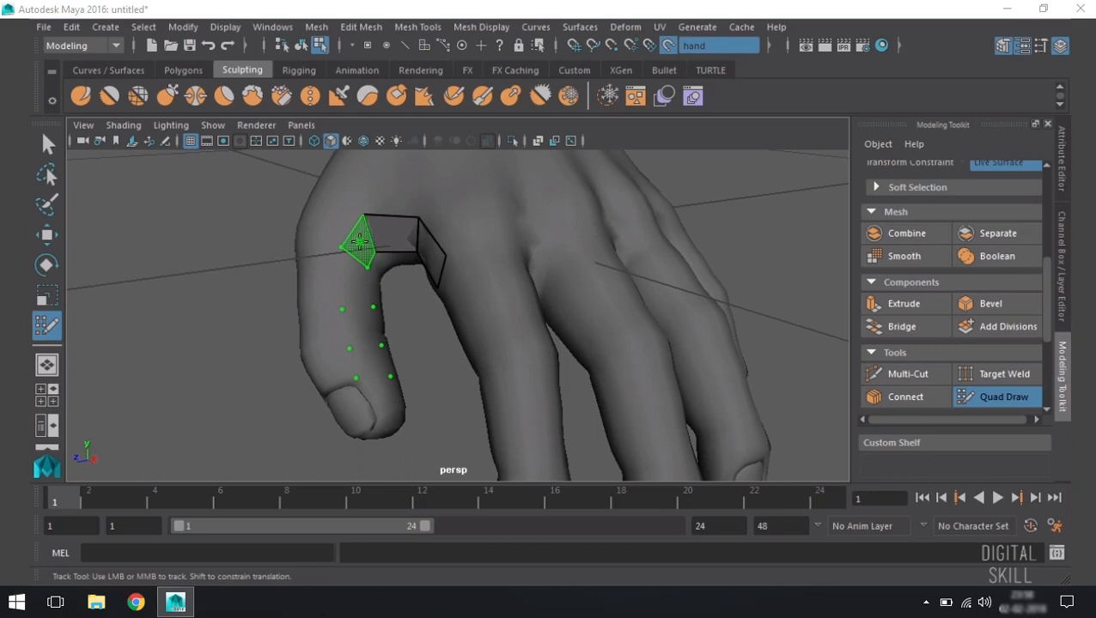
mouse_move(359, 243)
left_mouse_down("shift")
mouse_move(365, 347)
mouse_move(383, 380)
mouse_move(470, 421)
mouse_move(476, 359)
mouse_move(523, 344)
mouse_move(487, 355)
mouse_move(522, 360)
mouse_move(445, 360)
mouse_move(505, 357)
mouse_move(458, 350)
mouse_move(473, 360)
mouse_move(565, 289)
left_mouse_up("shift")
- Place points along the side of the index finger and fill them as a continuing strip of quads
left_click(544, 283)
left_click(524, 316)
left_click(581, 307)
left_click(562, 342)
left_click(589, 366)
left_click(520, 294, "shift")
left_click(554, 313, "shift")
left_click(589, 338, "shift")
- Reposition the vertices of the index finger strip and the thumb web to space the quads more evenly
left_click_drag(523, 369, 435, 332, "alt")
right_click_drag(435, 332, 465, 384, "alt")
left_click_drag(465, 384, 421, 285, "alt")
right_click_drag(532, 322, 513, 302, "alt")
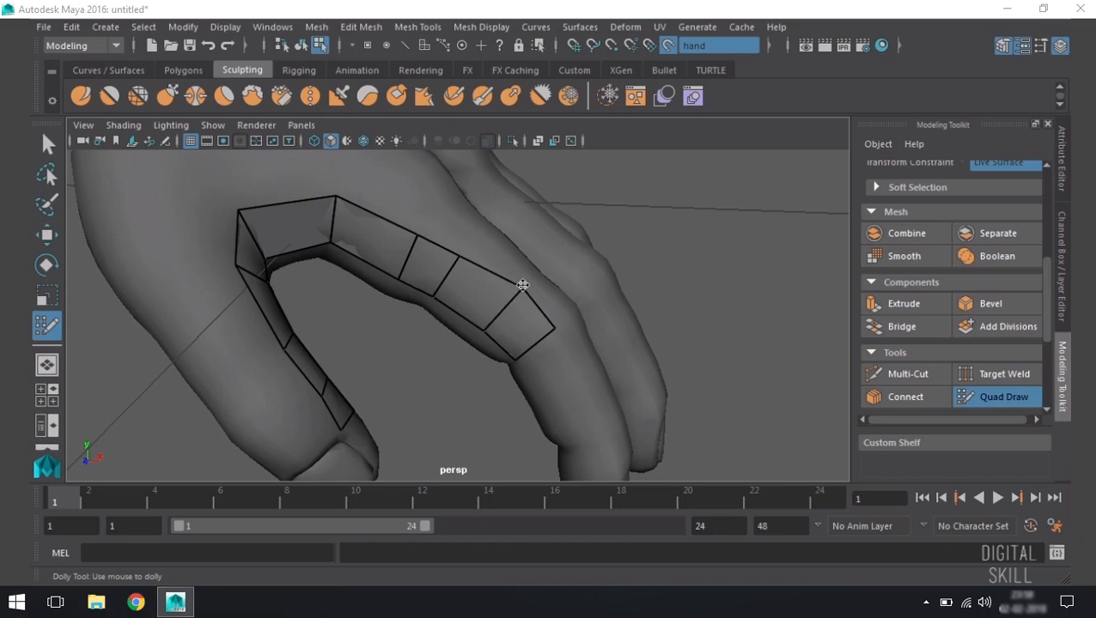
mouse_move(462, 257)
left_mouse_down()
mouse_move(465, 247)
mouse_move(421, 219)
mouse_move(425, 210)
left_mouse_up()
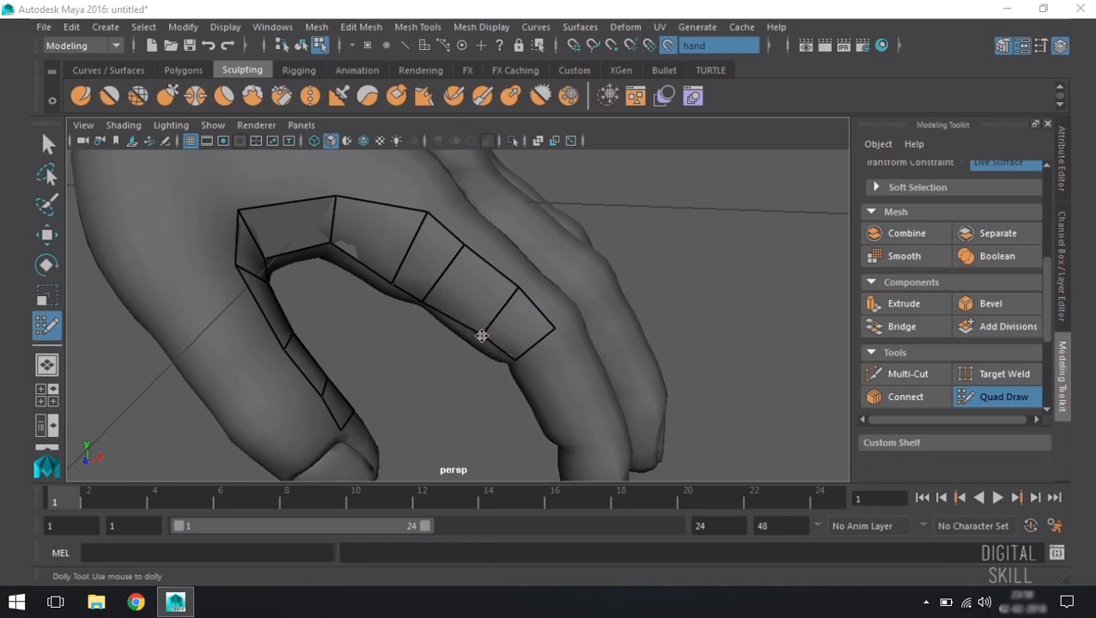
left_click_drag(410, 245, 402, 245)
left_click_drag(420, 209, 415, 220)
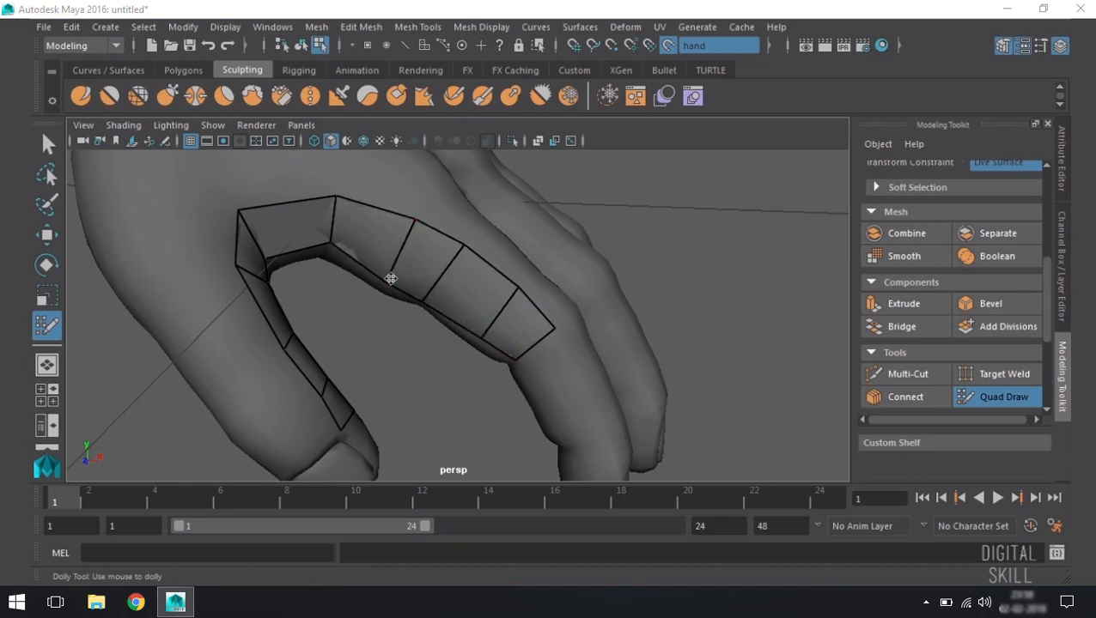
mouse_move(320, 241)
left_mouse_down()
mouse_move(291, 215)
mouse_move(300, 267)
mouse_move(289, 234)
mouse_move(324, 243)
mouse_move(271, 191)
left_mouse_up()
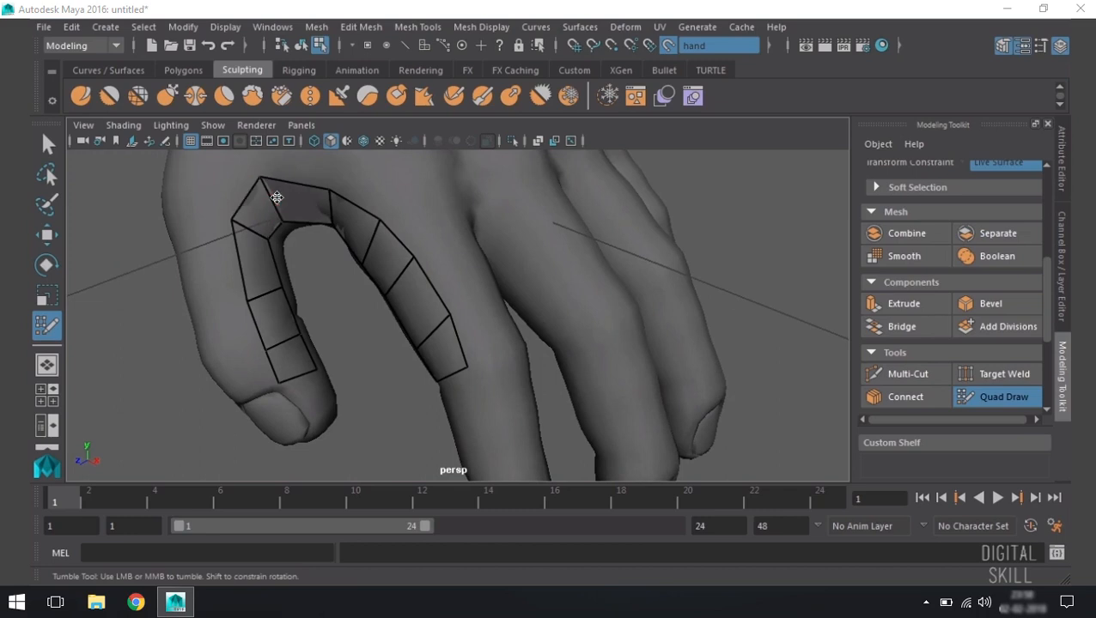
- Add two points on top of the index finger and fill a quad joined to the end of the strip
left_click_drag(323, 256, 375, 232, "alt")
middle_click_drag(438, 250, 445, 304, "alt")
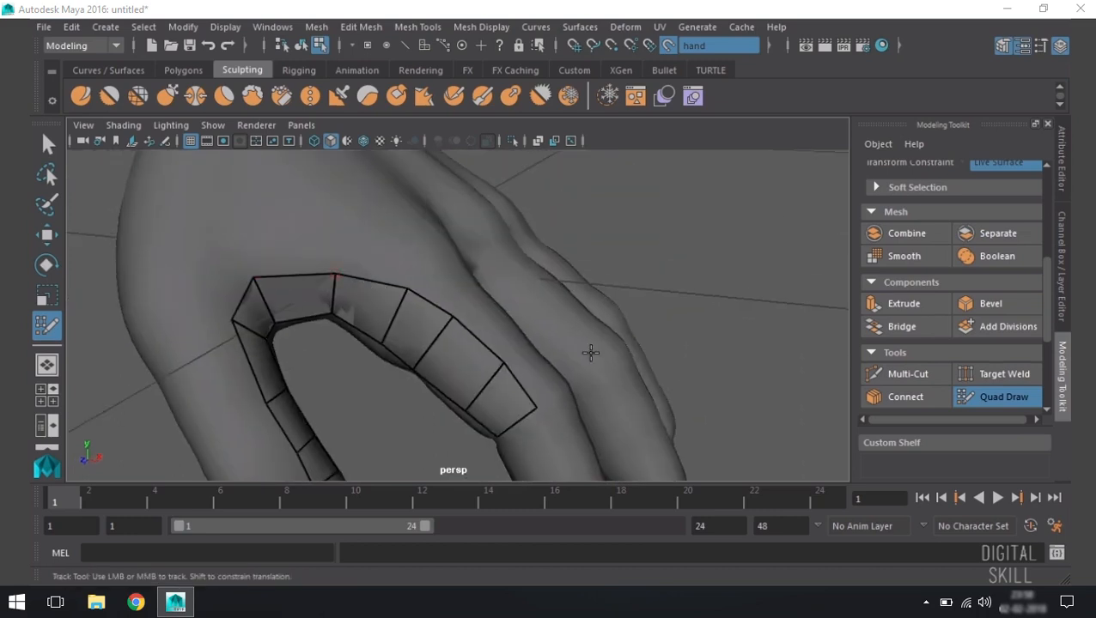
middle_click_drag(571, 307, 572, 279, "alt")
mouse_move(572, 277)
left_mouse_down("alt")
mouse_move(453, 362)
mouse_move(459, 341)
mouse_move(416, 387)
mouse_move(424, 331)
mouse_move(430, 345)
left_mouse_up("alt")
left_click(429, 345)
left_click(414, 384)
left_click(403, 367, "shift")
- Extend the border edge of the last quad around the index finger, adding new quads towards the underside
mouse_move(420, 394)
left_mouse_down("alt")
mouse_move(440, 379)
mouse_move(394, 333)
left_mouse_up("alt")
mouse_move(393, 334)
right_mouse_down("alt")
mouse_move(403, 330)
mouse_move(356, 357)
right_mouse_up("alt")
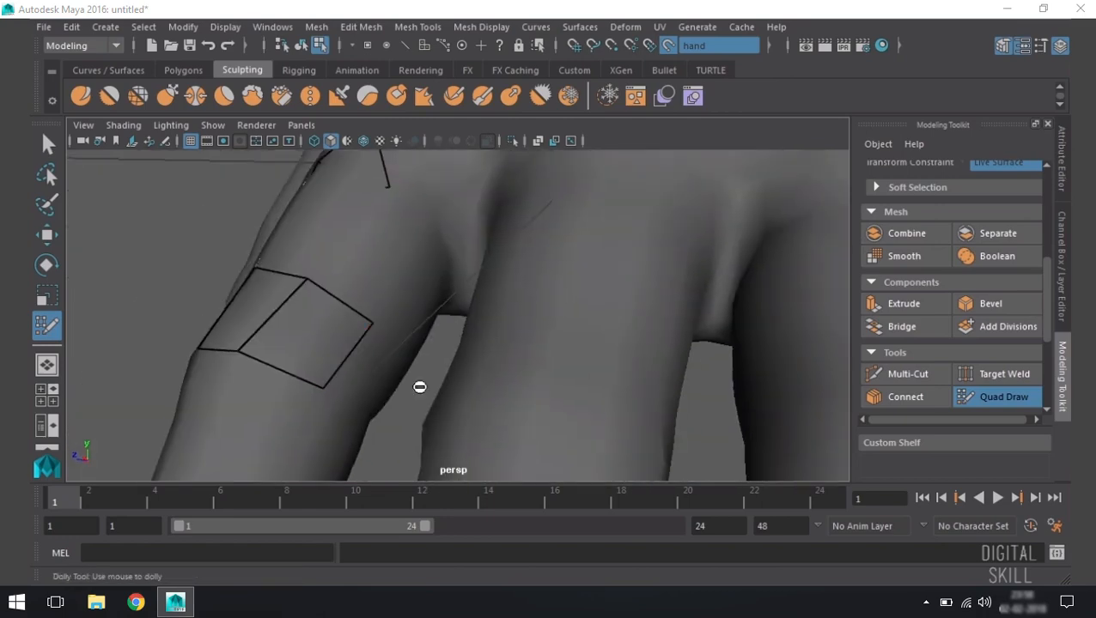
key("Tab")
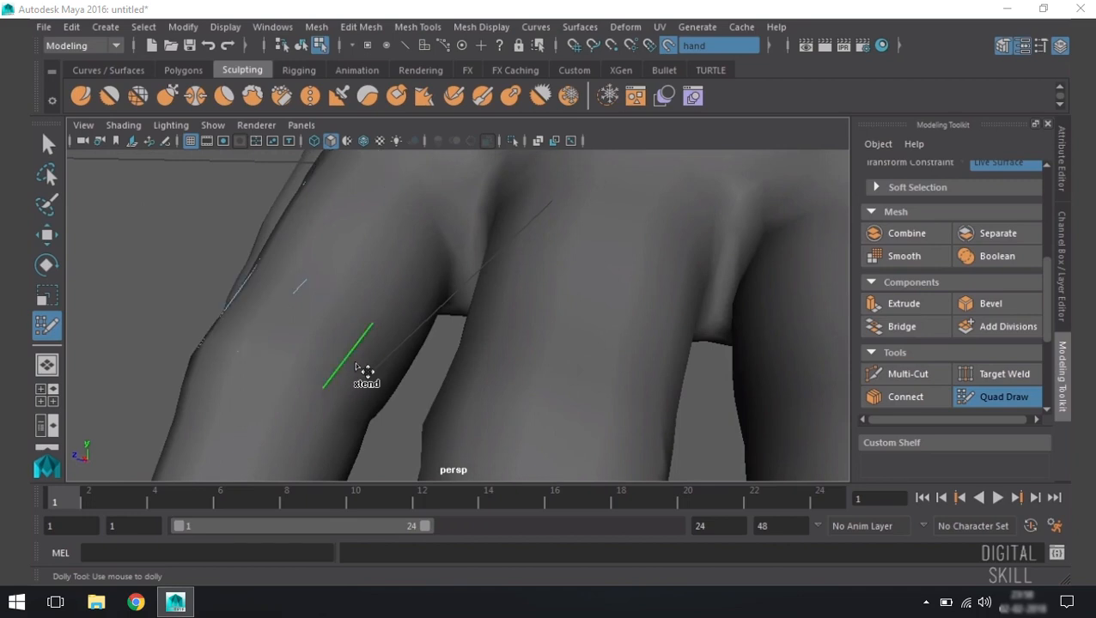
key("Tab")
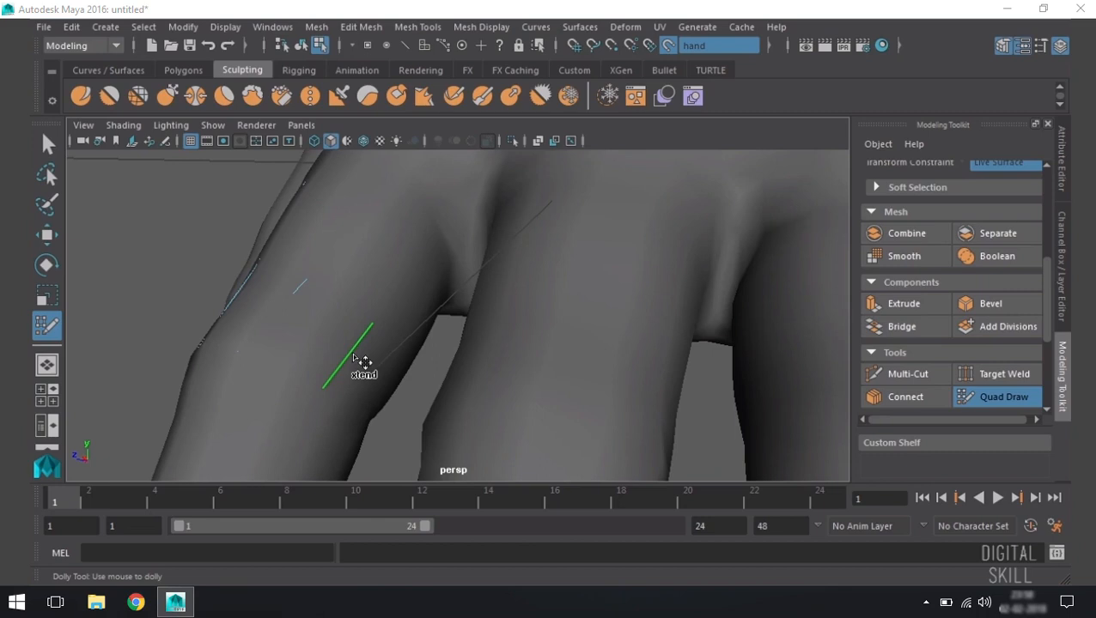
left_click_drag(364, 361, 403, 392)
mouse_move(474, 382)
left_mouse_down("alt")
mouse_move(428, 289)
mouse_move(335, 321)
mouse_move(360, 369)
left_mouse_up("alt")
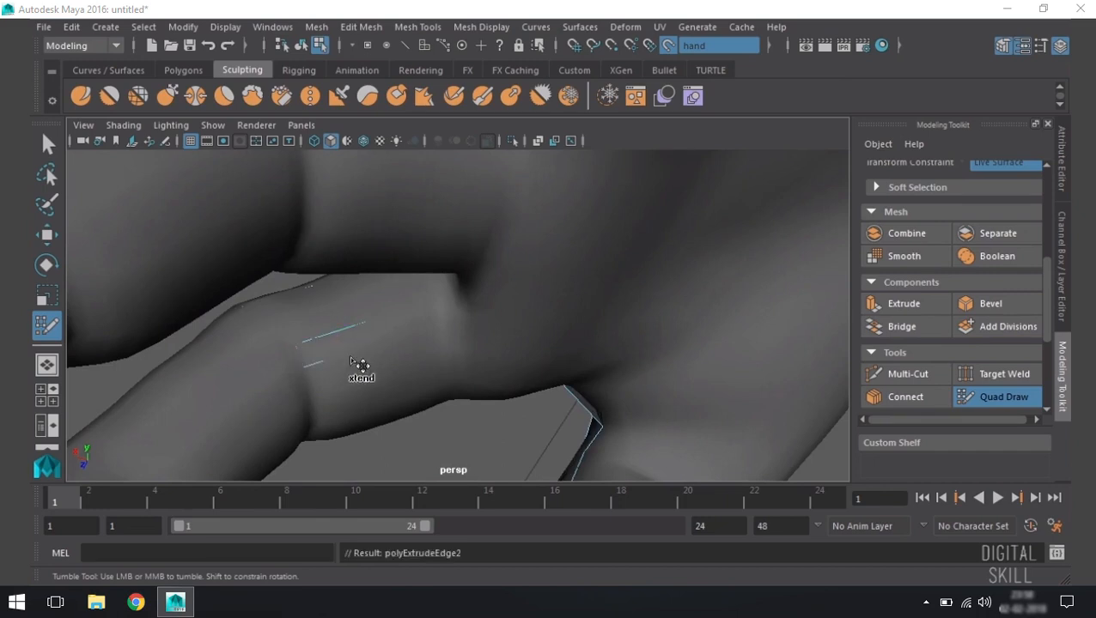
left_click_drag(485, 296, 480, 299, "alt")
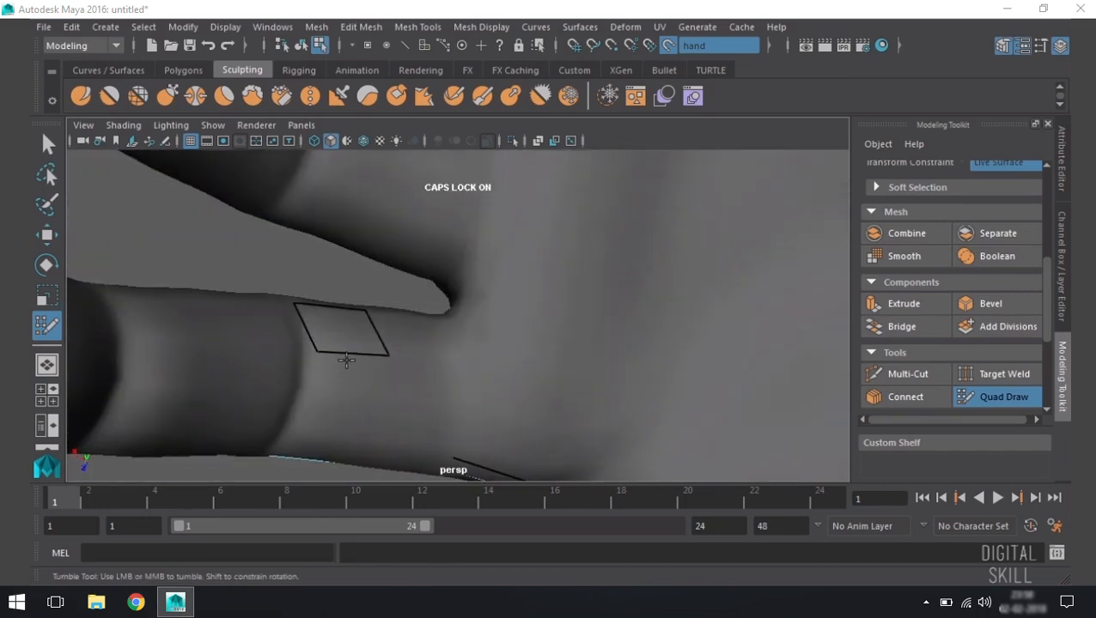
mouse_move(347, 353)
left_mouse_down()
mouse_move(352, 402)
mouse_move(438, 323)
mouse_move(523, 325)
mouse_move(307, 406)
mouse_move(326, 378)
mouse_move(317, 326)
left_mouse_up()
key("Tab")
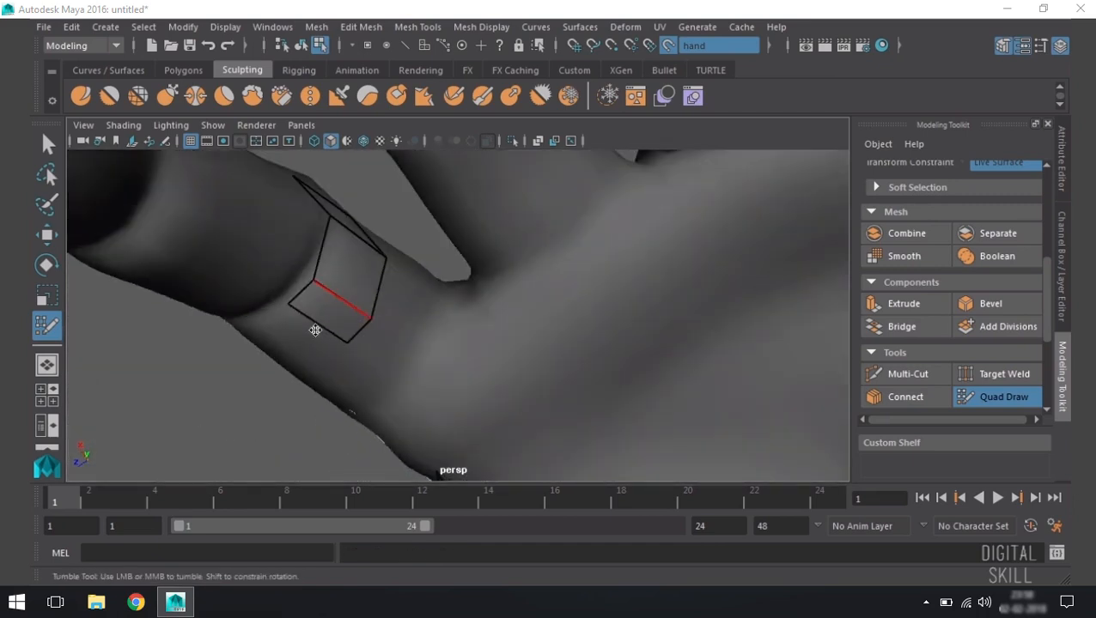
- Fill the remaining gap under the index finger with a quad to close the ring
mouse_move(259, 305)
left_mouse_down("alt")
mouse_move(416, 204)
mouse_move(448, 264)
mouse_move(550, 257)
mouse_move(542, 262)
mouse_move(589, 331)
mouse_move(484, 311)
mouse_move(512, 319)
left_mouse_up("alt")
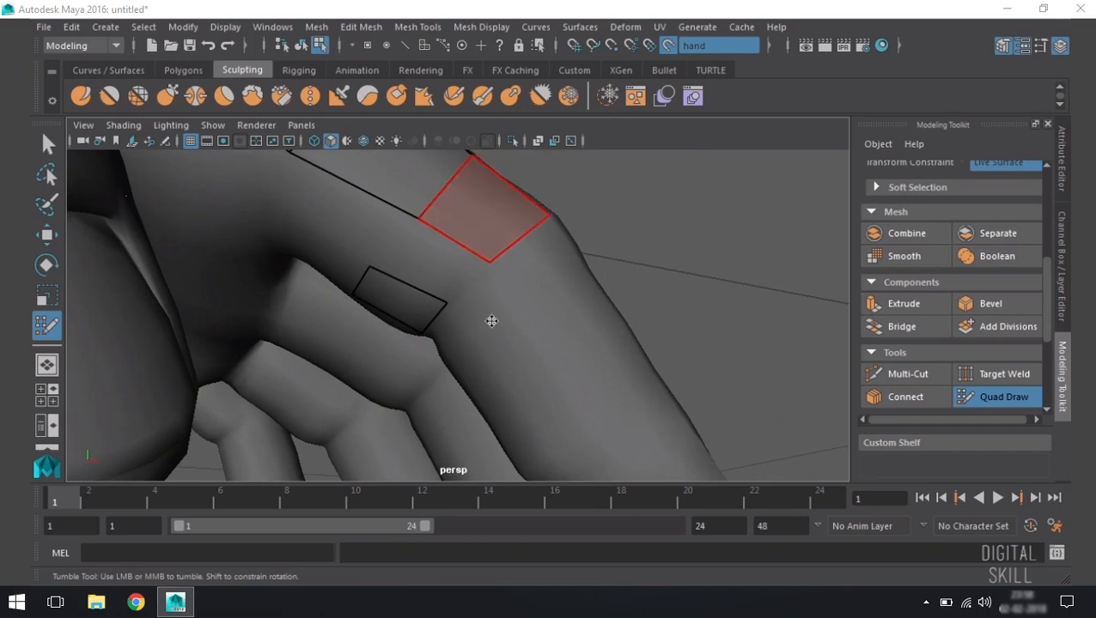
left_click(433, 259, "shift")
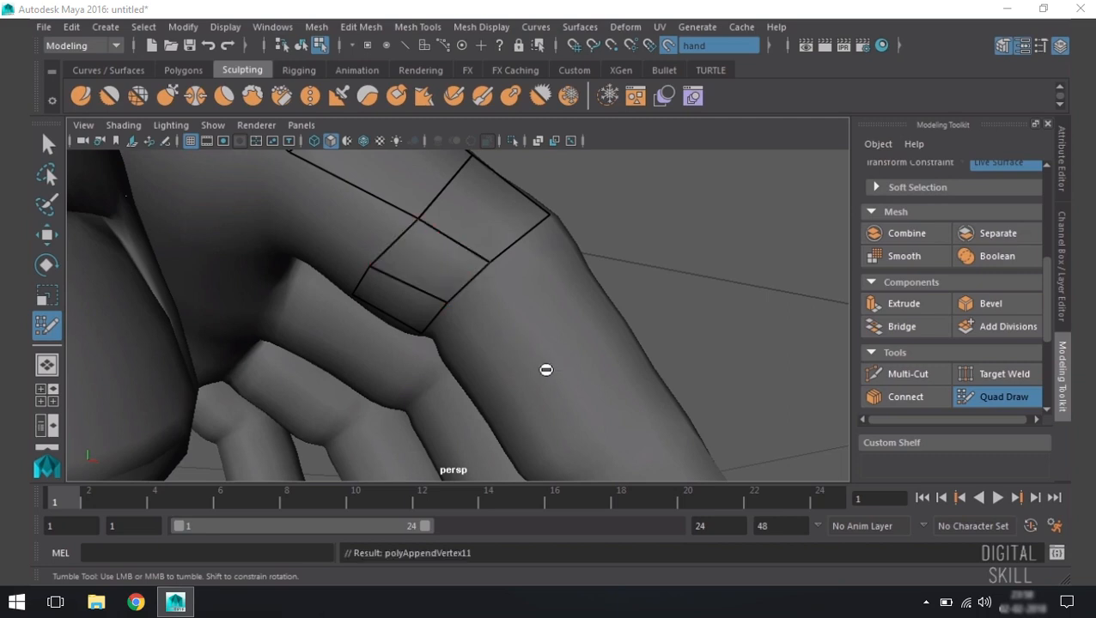
- Set Quad Draw's extend mode to Extend: Loop
left_click_drag(538, 335, 479, 360, "alt")
right_click_drag(480, 360, 493, 318, "alt")
left_click_drag(492, 318, 427, 337, "alt")
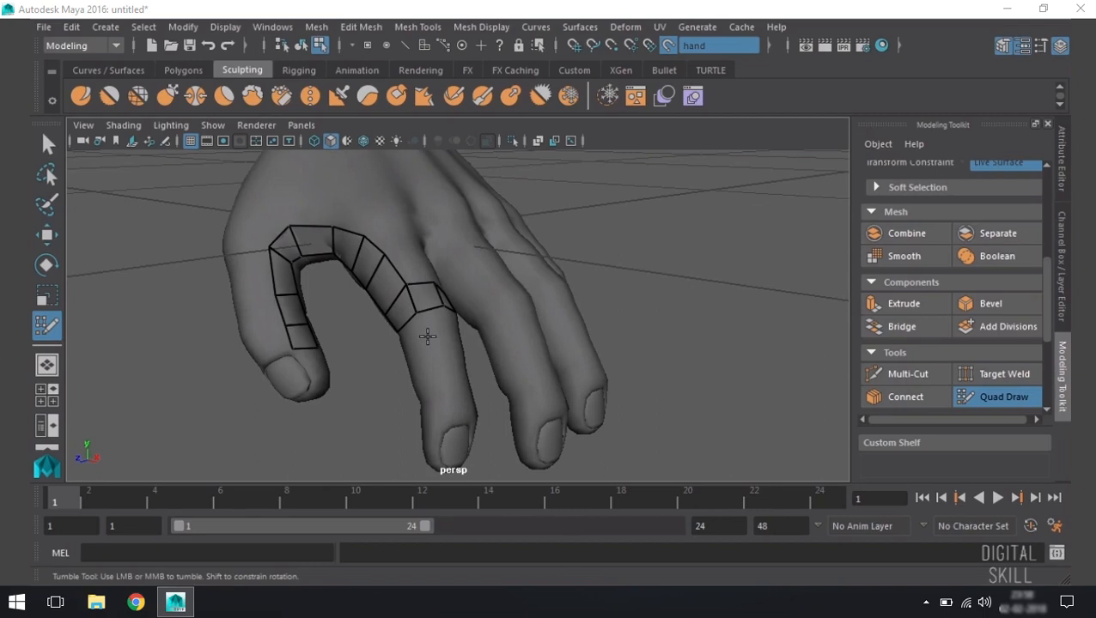
right_click_drag(406, 276, 441, 303, "alt")
middle_click_drag(441, 303, 415, 341, "alt")
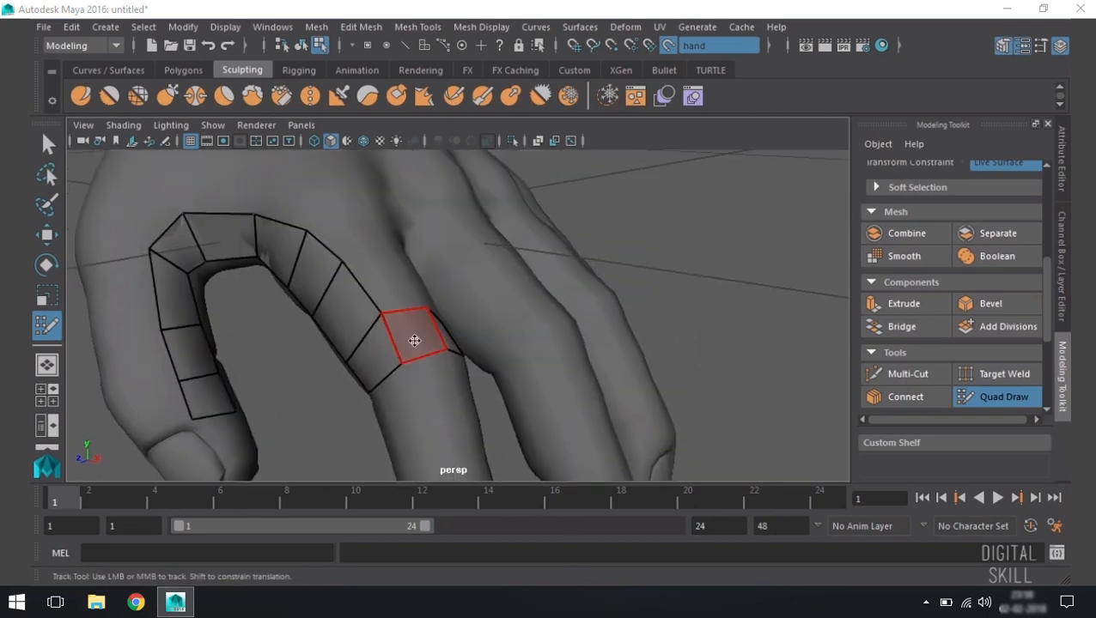
key("Tab")
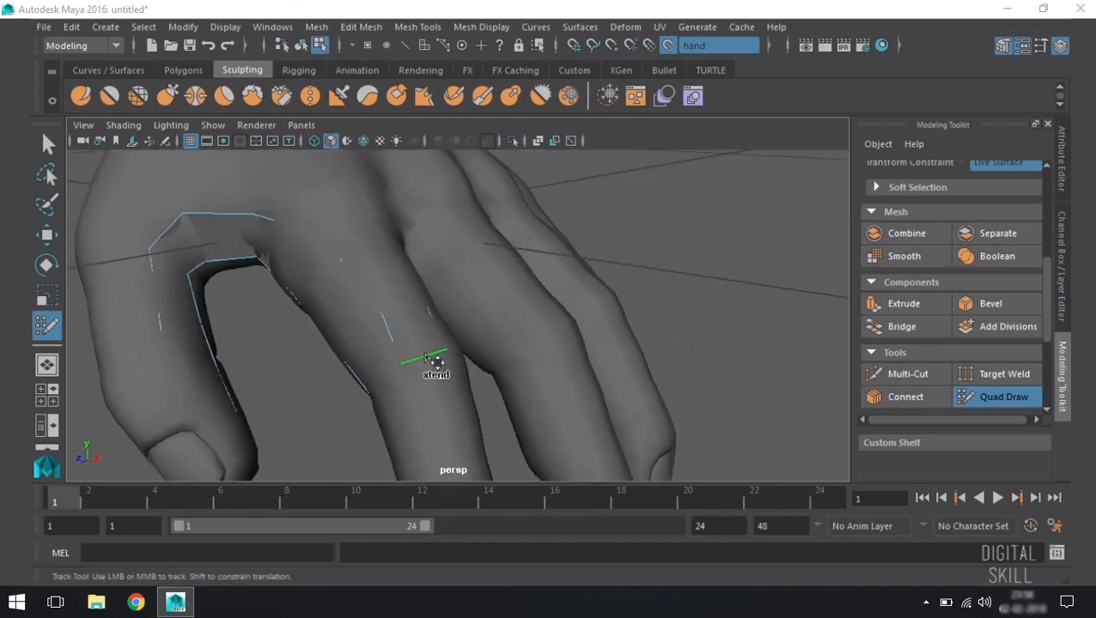
right_click(425, 355, "ctrl+shift")
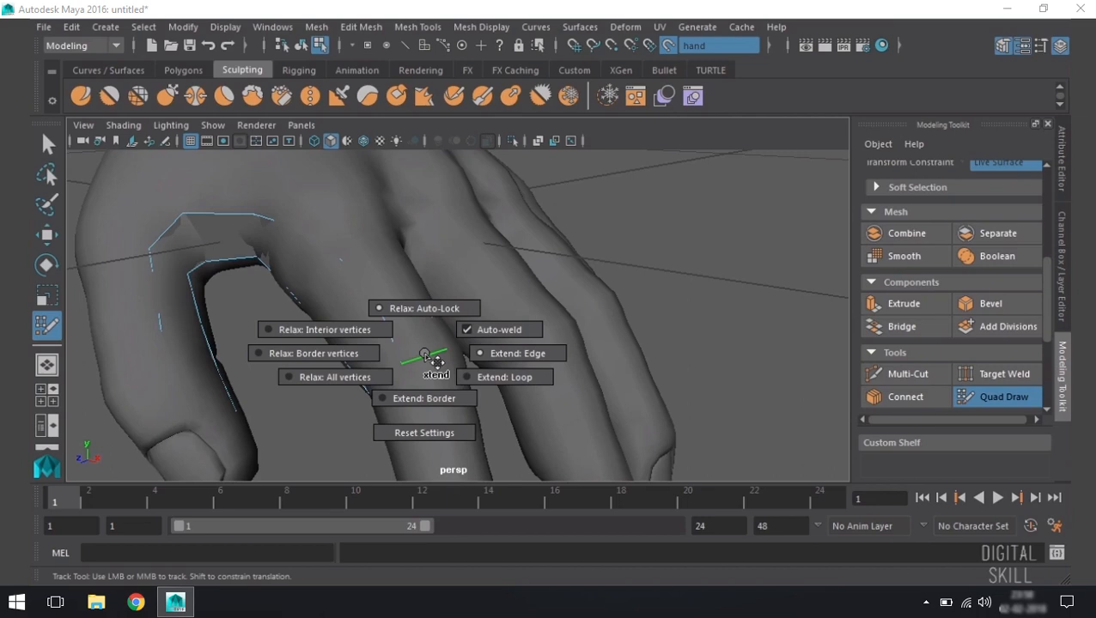
right_click_drag(436, 362, 480, 383)
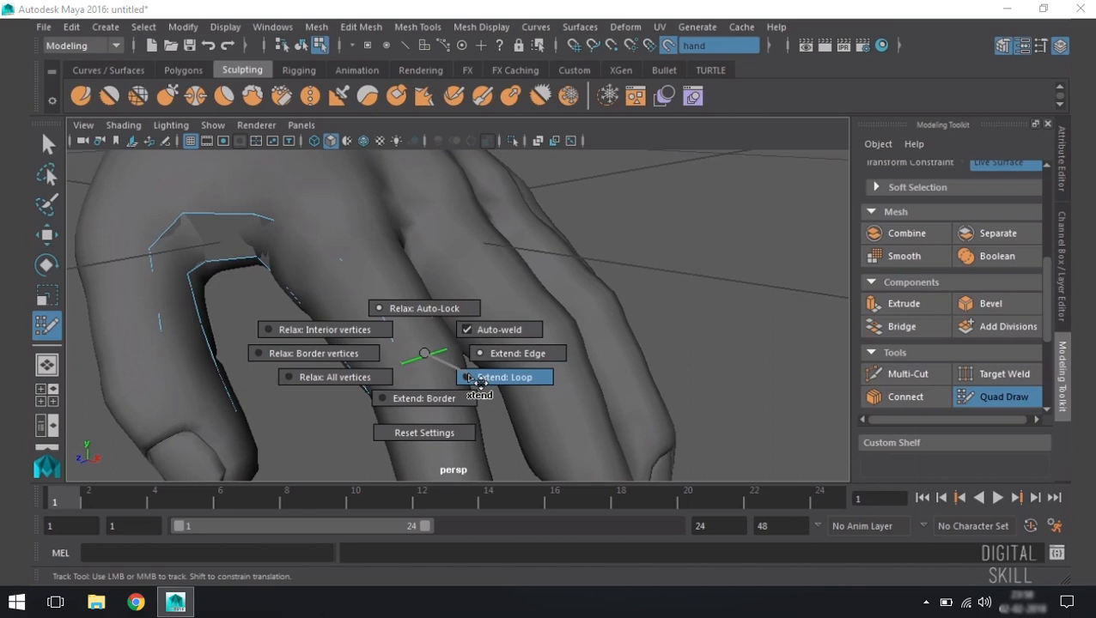
right_click_drag(479, 383, 479, 383)
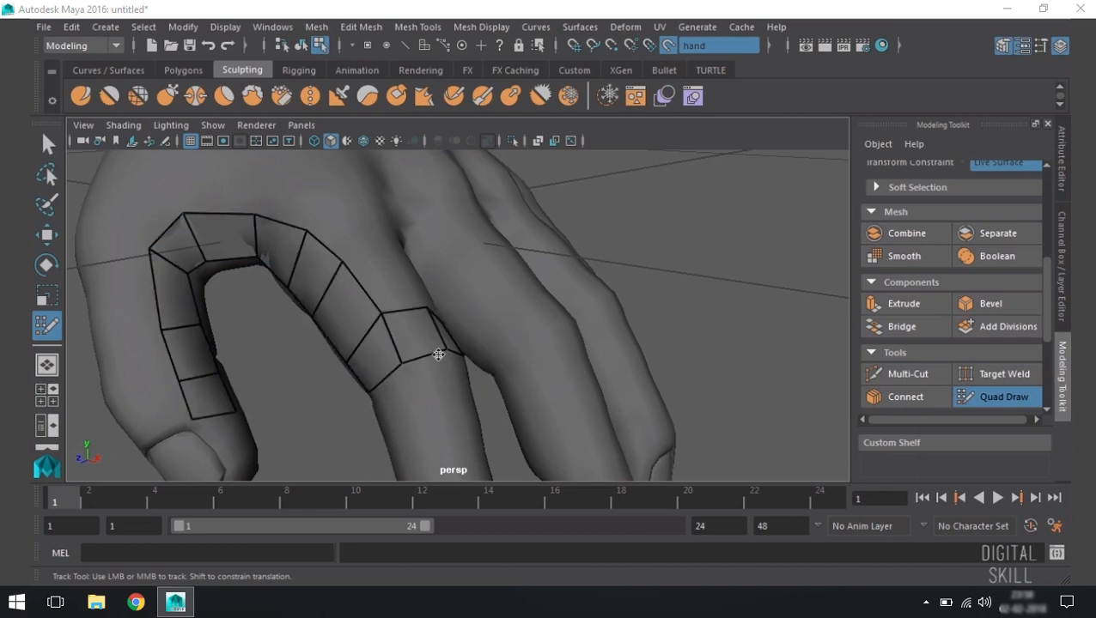
- Extend the edge loop down the index finger in successive rings of quads towards the fingertip
left_click_drag(432, 354, 386, 204, "alt")
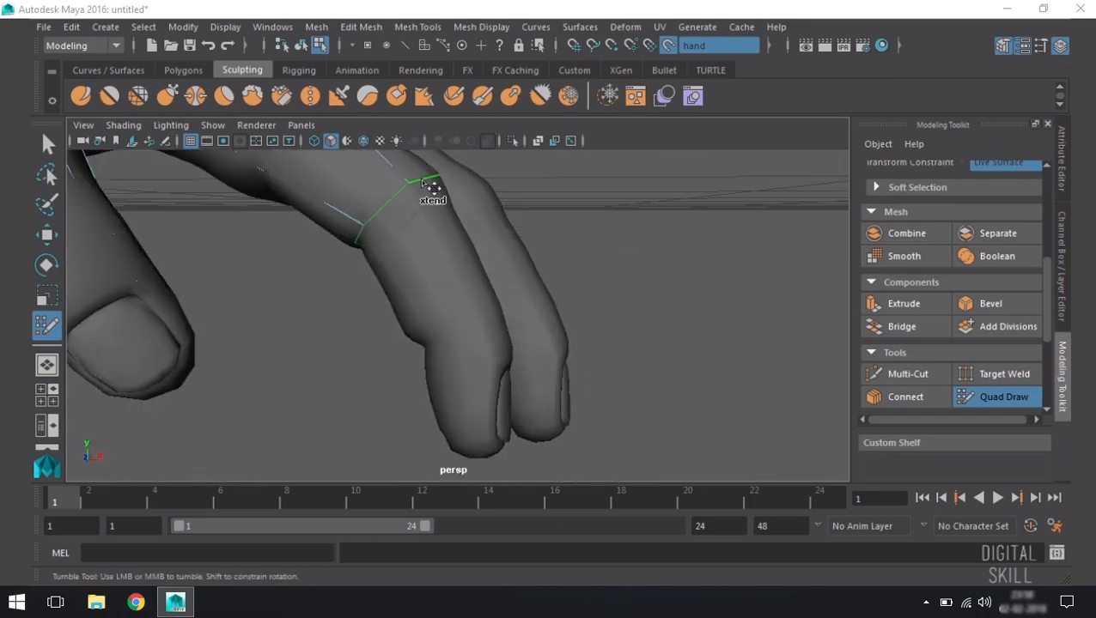
left_click_drag(423, 182, 441, 222)
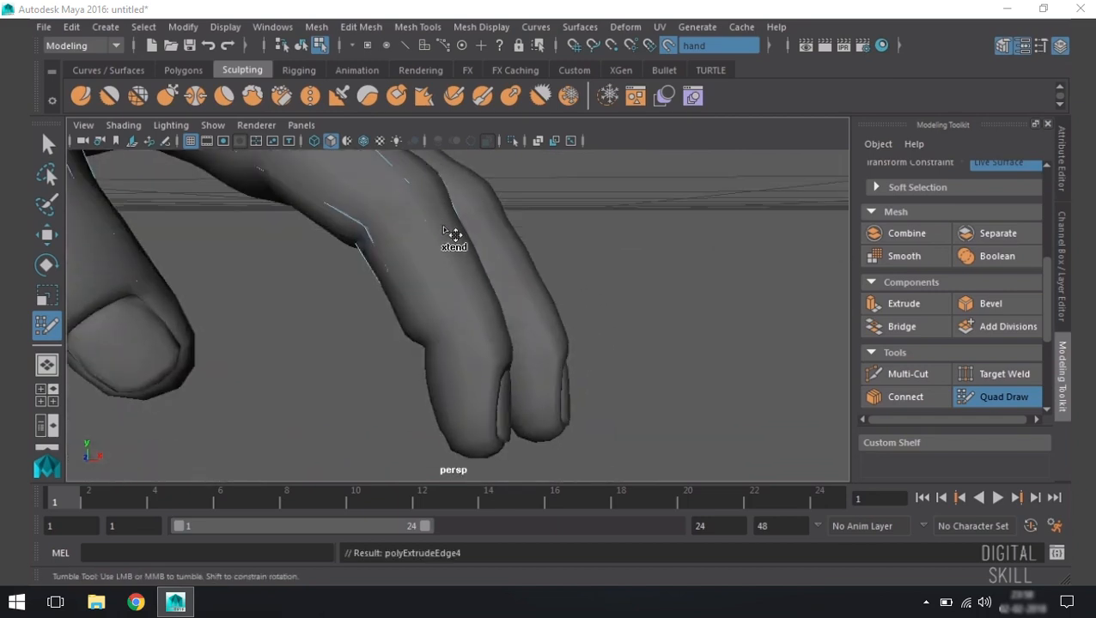
mouse_move(504, 289)
left_mouse_down("alt")
mouse_move(413, 323)
mouse_move(376, 288)
mouse_move(394, 322)
mouse_move(404, 313)
left_mouse_up("alt")
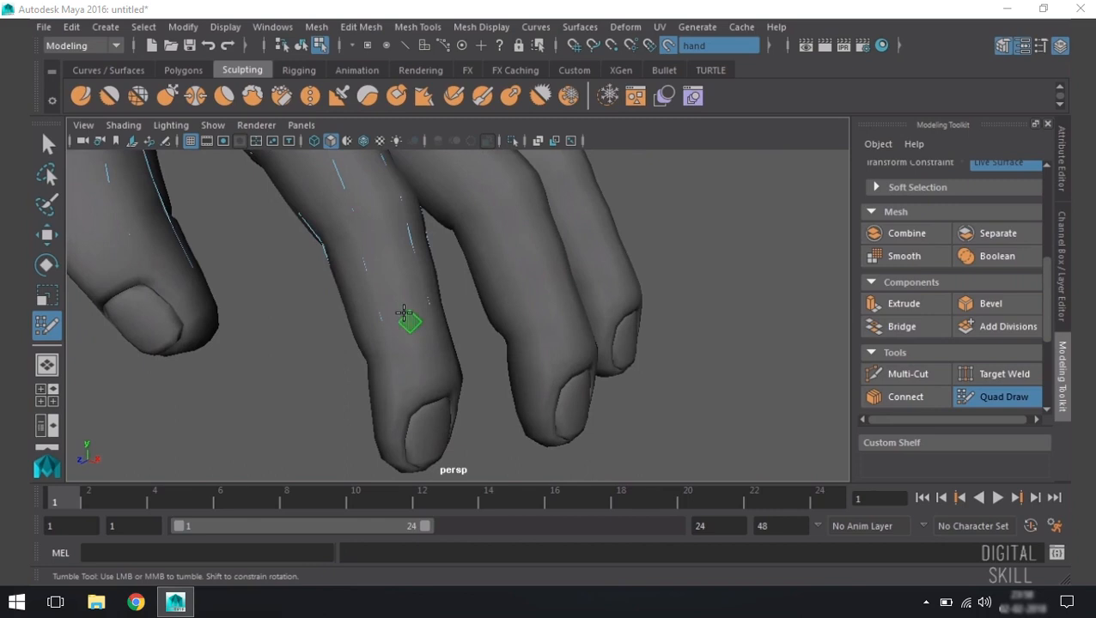
left_click_drag(397, 314, 453, 321)
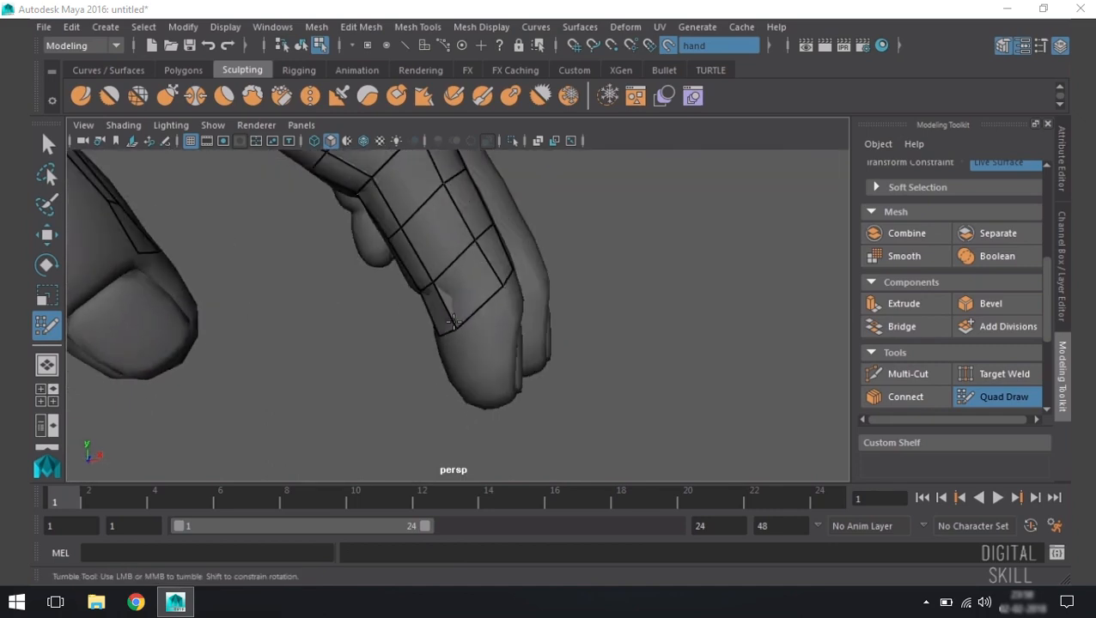
mouse_move(436, 264)
left_mouse_down("alt")
mouse_move(462, 317)
mouse_move(465, 357)
left_mouse_up("alt")
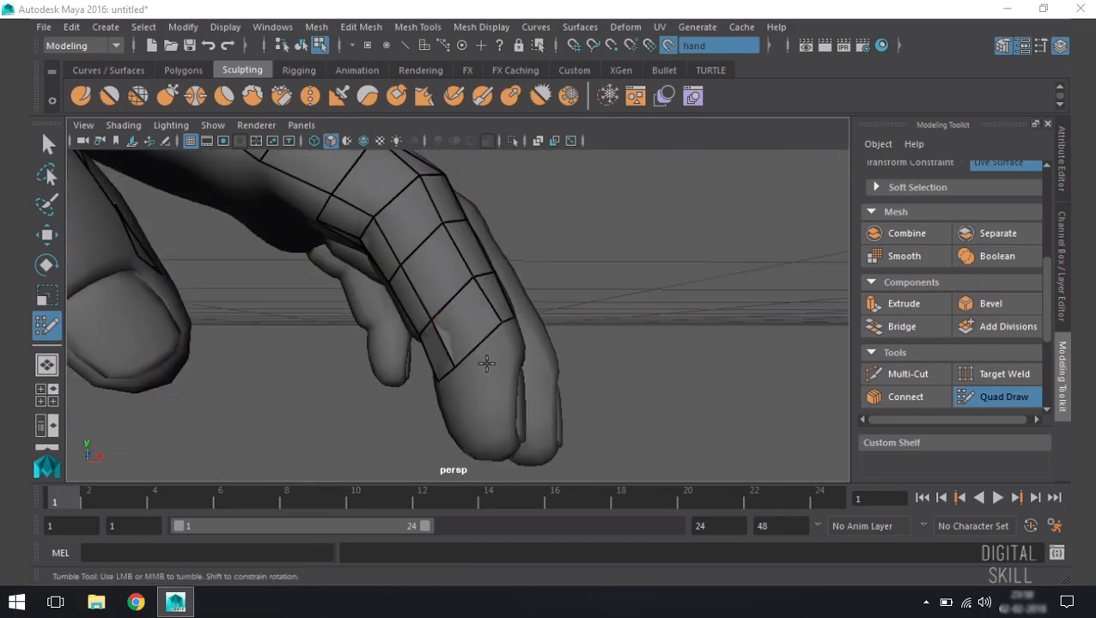
middle_click_drag(493, 350, 507, 390)
- Relax the quads around the lower part of the index finger to even out their spacing
mouse_move(455, 359)
left_mouse_down("alt")
mouse_move(506, 348)
mouse_move(469, 347)
mouse_move(465, 316)
left_mouse_up("alt")
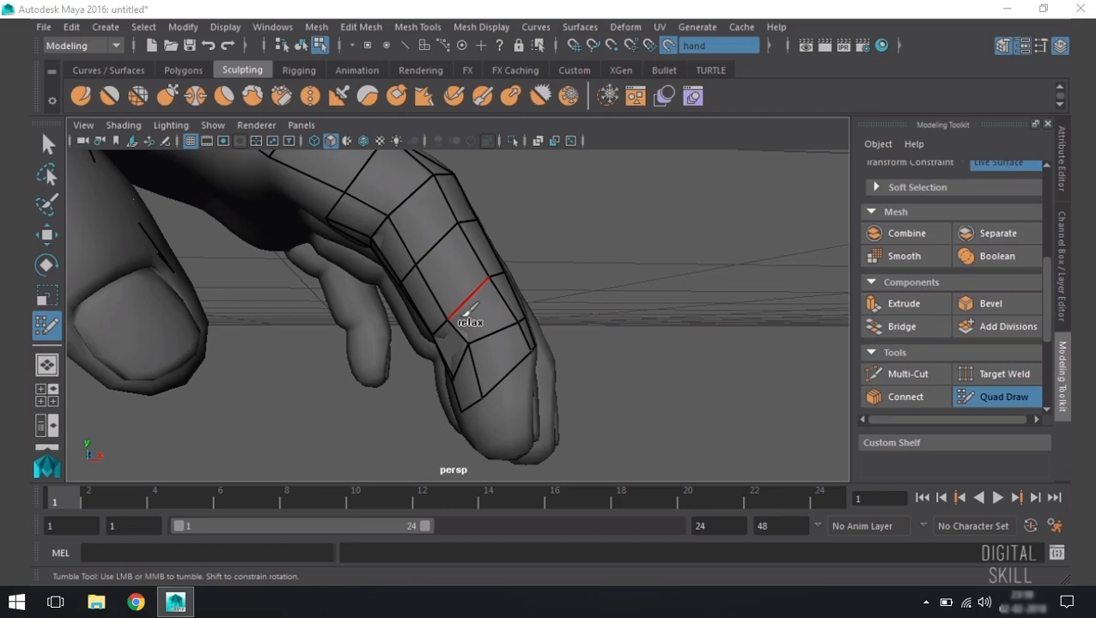
mouse_move(466, 316)
left_mouse_down("shift")
mouse_move(452, 309)
mouse_move(469, 320)
mouse_move(502, 297)
mouse_move(426, 247)
mouse_move(447, 254)
mouse_move(442, 304)
mouse_move(480, 335)
mouse_move(562, 339)
mouse_move(539, 340)
mouse_move(533, 328)
mouse_move(557, 343)
mouse_move(567, 302)
mouse_move(603, 350)
mouse_move(553, 344)
mouse_move(572, 320)
mouse_move(548, 297)
mouse_move(594, 324)
mouse_move(551, 335)
mouse_move(572, 320)
mouse_move(541, 307)
mouse_move(582, 247)
mouse_move(580, 234)
mouse_move(533, 225)
mouse_move(570, 349)
mouse_move(470, 407)
mouse_move(396, 418)
mouse_move(391, 398)
mouse_move(543, 330)
mouse_move(524, 317)
left_mouse_up("shift")
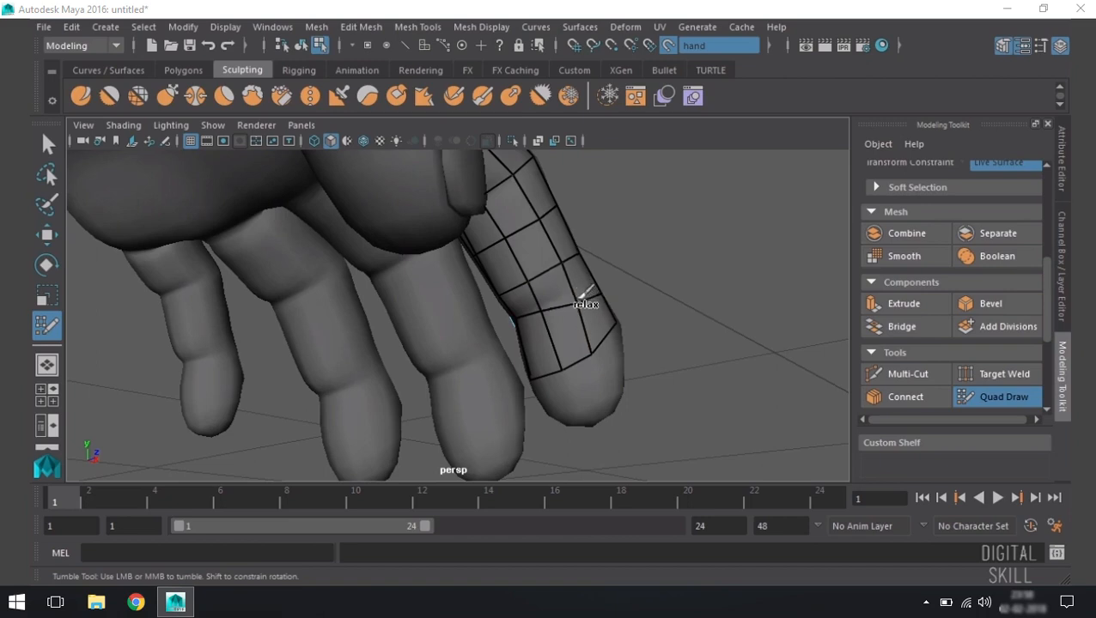
- Relax the quads from the index finger's middle rings up towards its base to smooth the edge flow
mouse_move(579, 326)
left_mouse_down("alt")
mouse_move(514, 314)
mouse_move(570, 288)
mouse_move(564, 309)
left_mouse_up("alt")
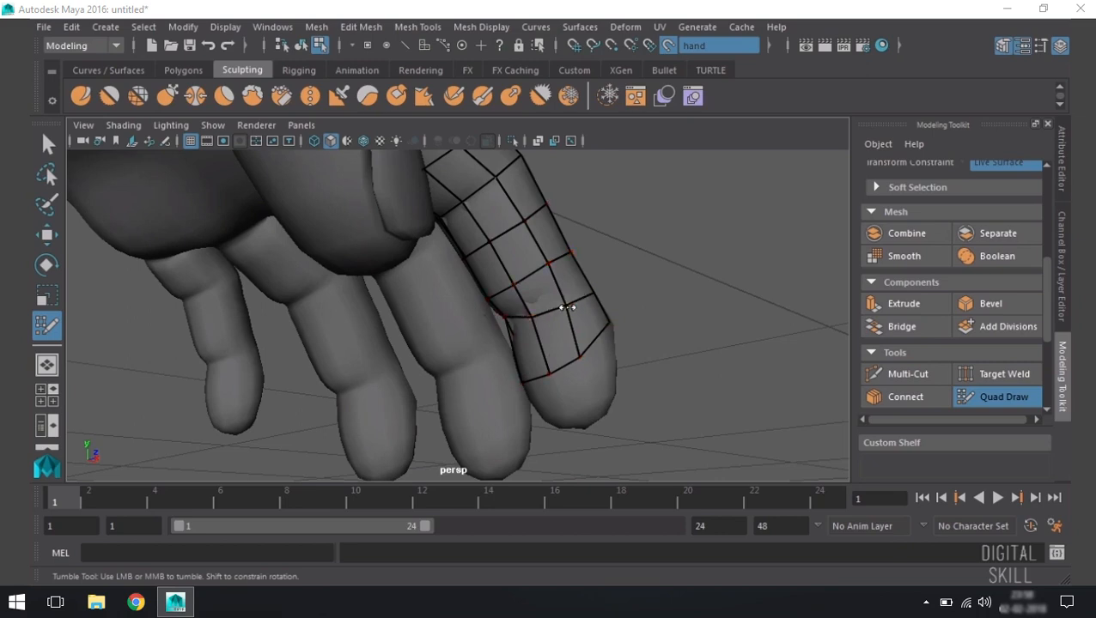
mouse_move(550, 318)
left_mouse_down("shift")
mouse_move(591, 337)
mouse_move(473, 318)
mouse_move(474, 352)
mouse_move(580, 313)
mouse_move(550, 322)
mouse_move(395, 292)
left_mouse_up("shift")
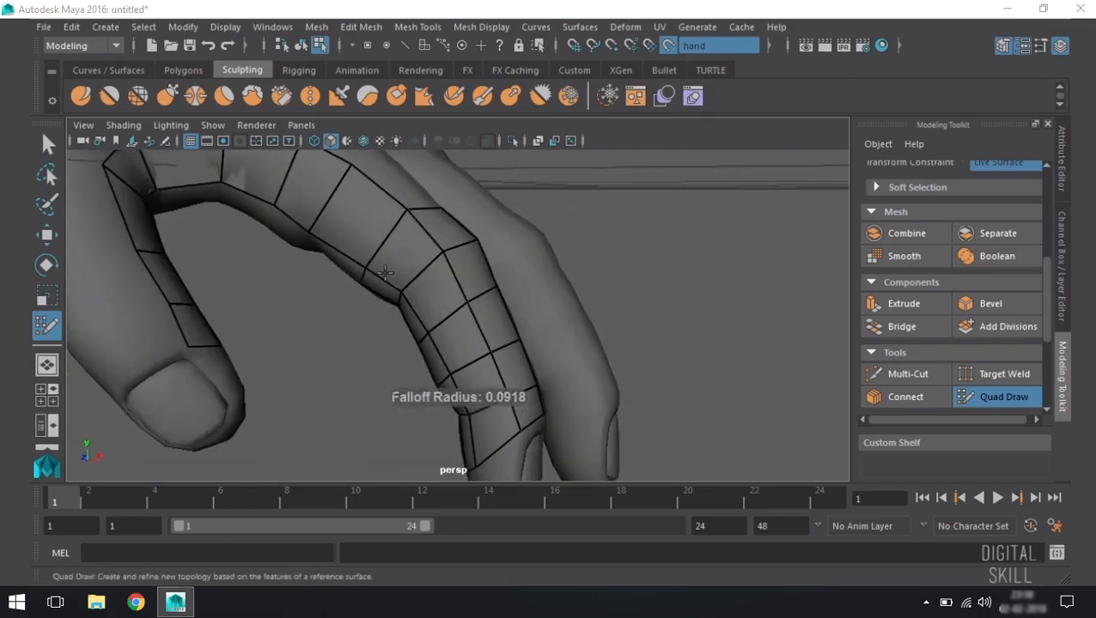
middle_click_drag(370, 249, 440, 376, "alt")
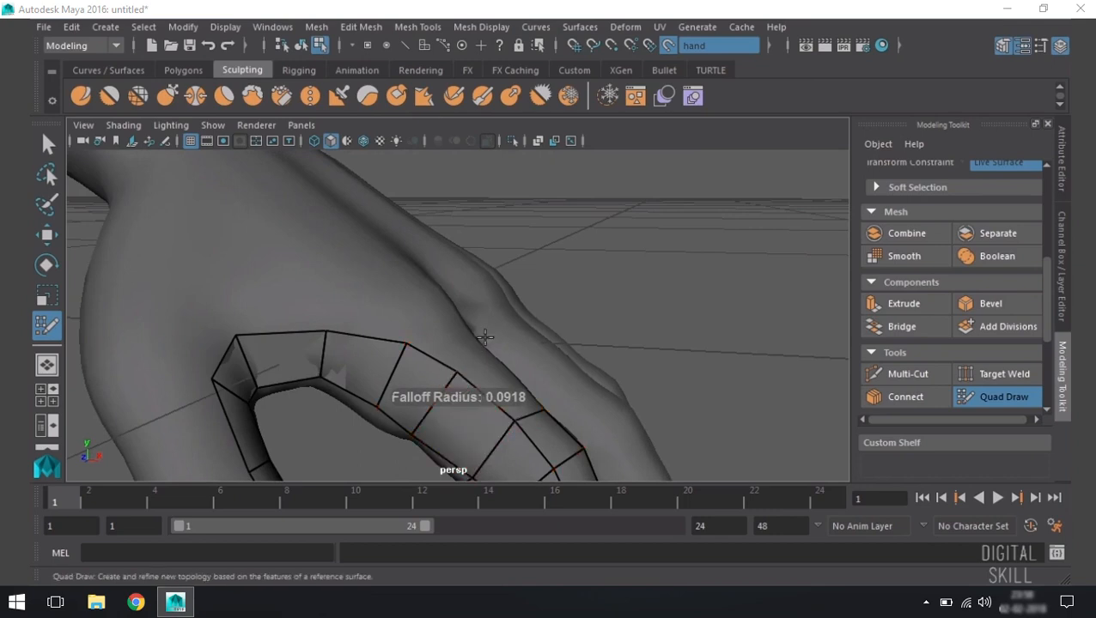
- Delete the last quad at the thumb end of the strip
middle_click_drag(516, 405, 494, 281, "alt")
left_click_drag(494, 281, 491, 310, "alt")
scroll(490, 310, "down", 3)
middle_click_drag(490, 310, 491, 316, "alt")
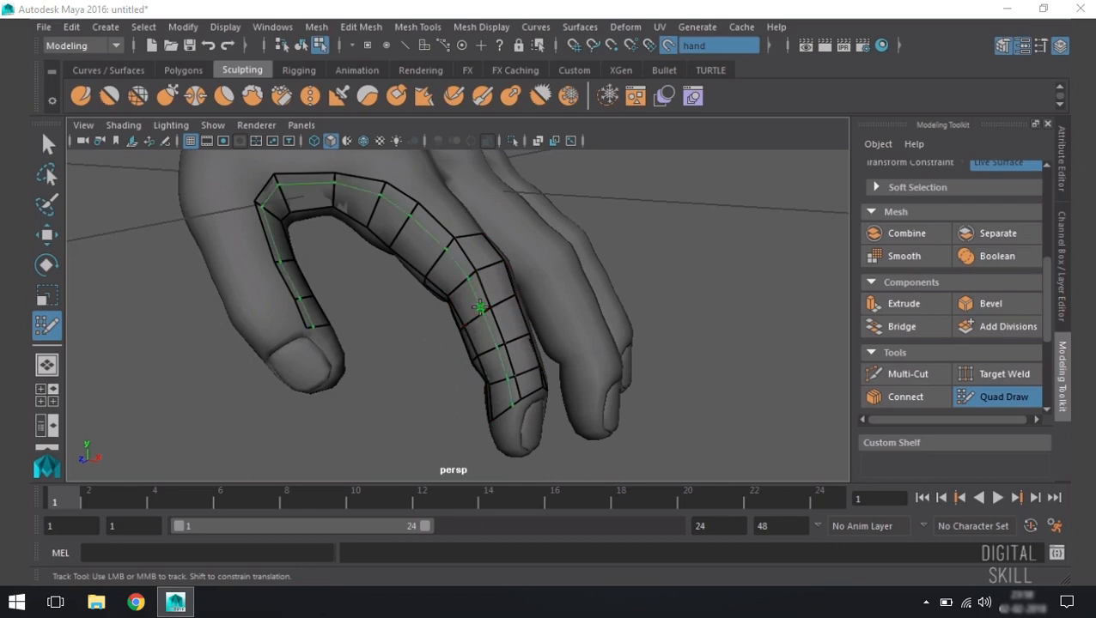
left_click_drag(460, 311, 489, 311, "alt")
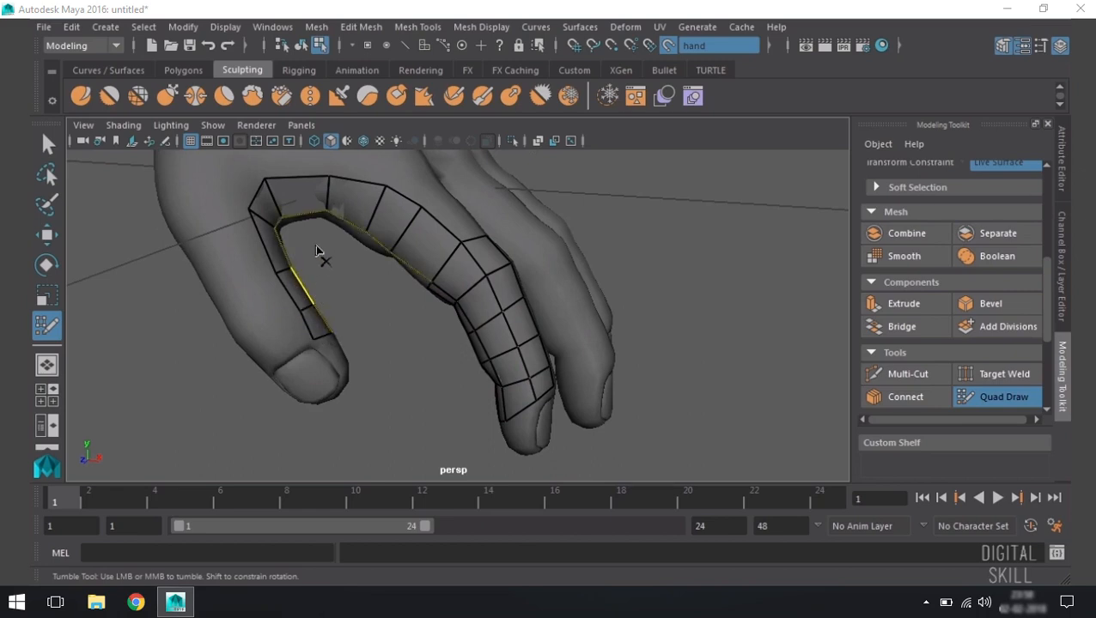
left_click(318, 327, "ctrl+shift")
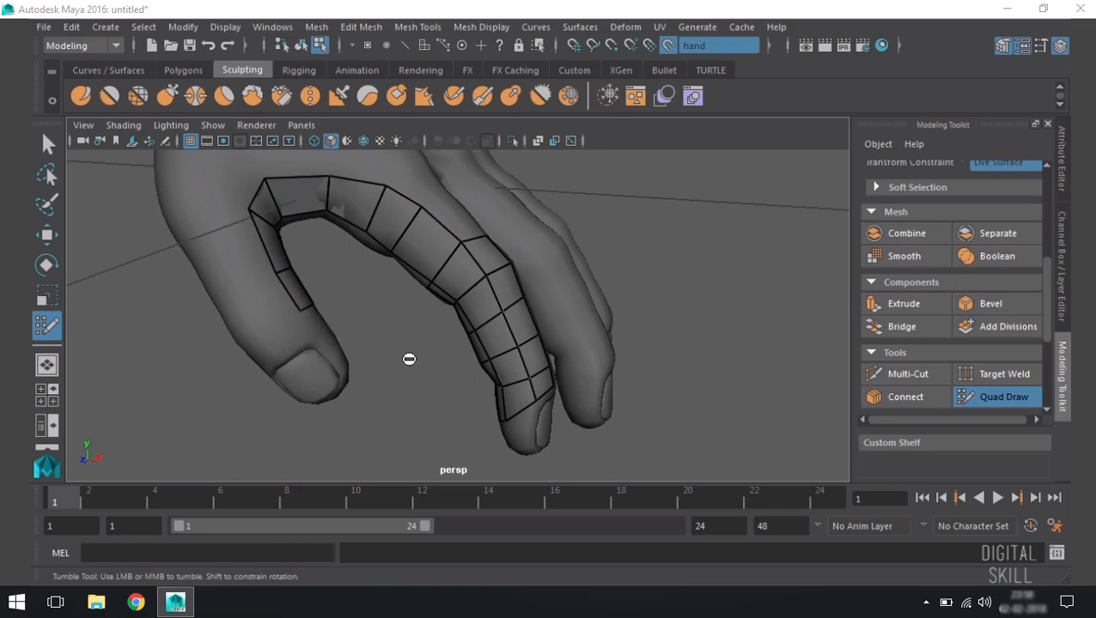
- Try deleting the edge between the remaining thumb quads and the merged face, and undo both deletions
left_click(283, 272, "ctrl+shift")
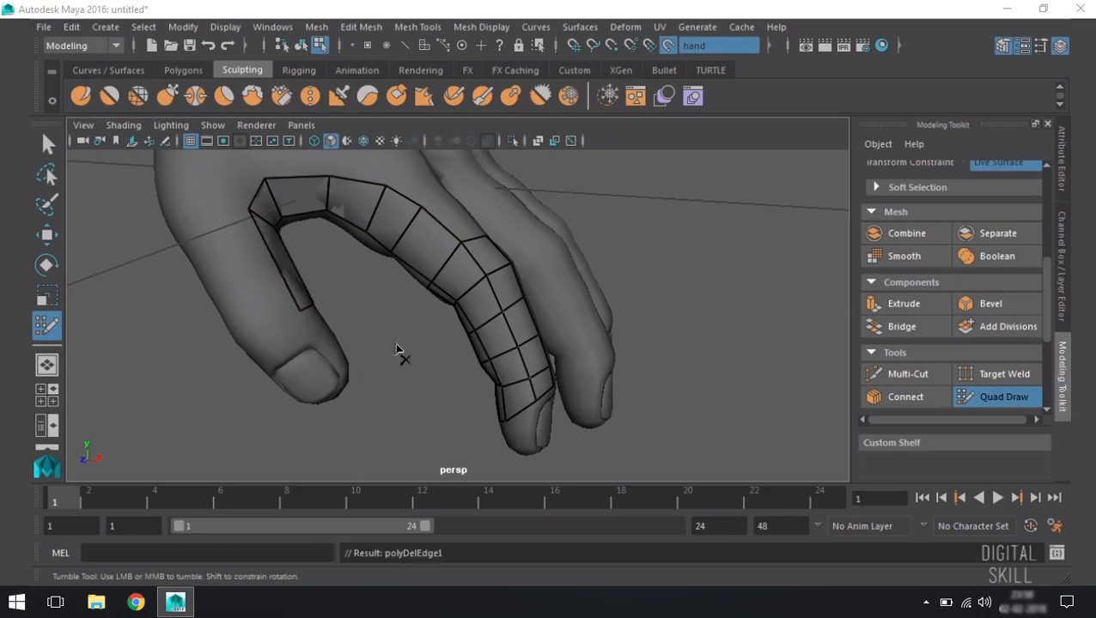
left_click(301, 317, "ctrl+shift")
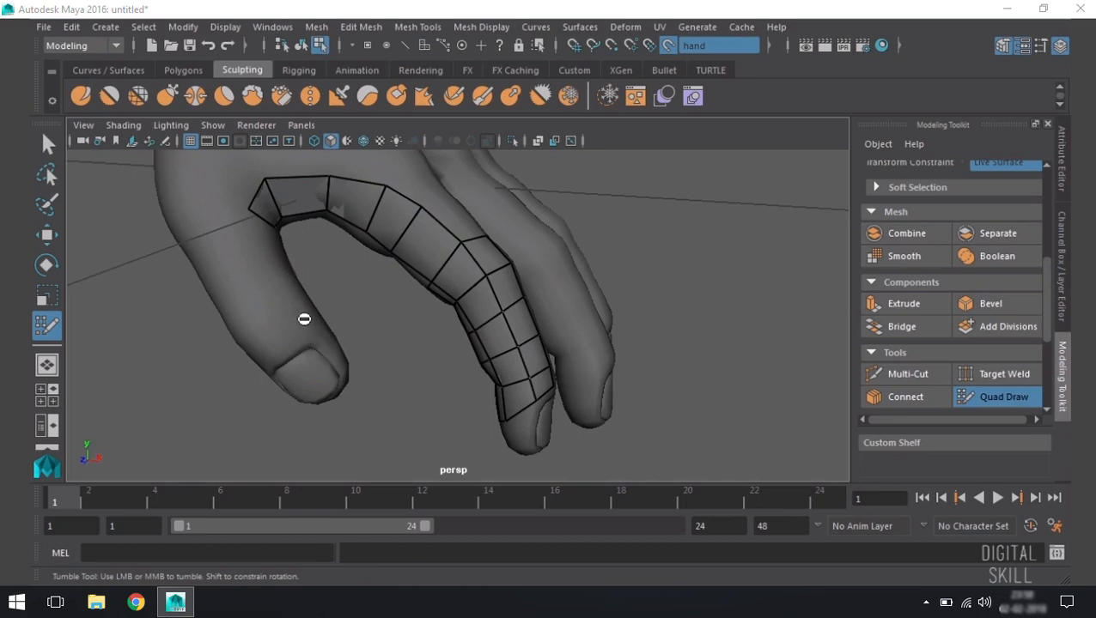
left_click_drag(397, 337, 303, 188, "alt")
middle_click_drag(303, 188, 386, 303, "alt")
right_click_drag(387, 303, 360, 223, "alt")
middle_click_drag(360, 222, 367, 237, "alt")
key("ctrl+z")
key("ctrl+z")
middle_click_drag(367, 230, 393, 322, "alt")
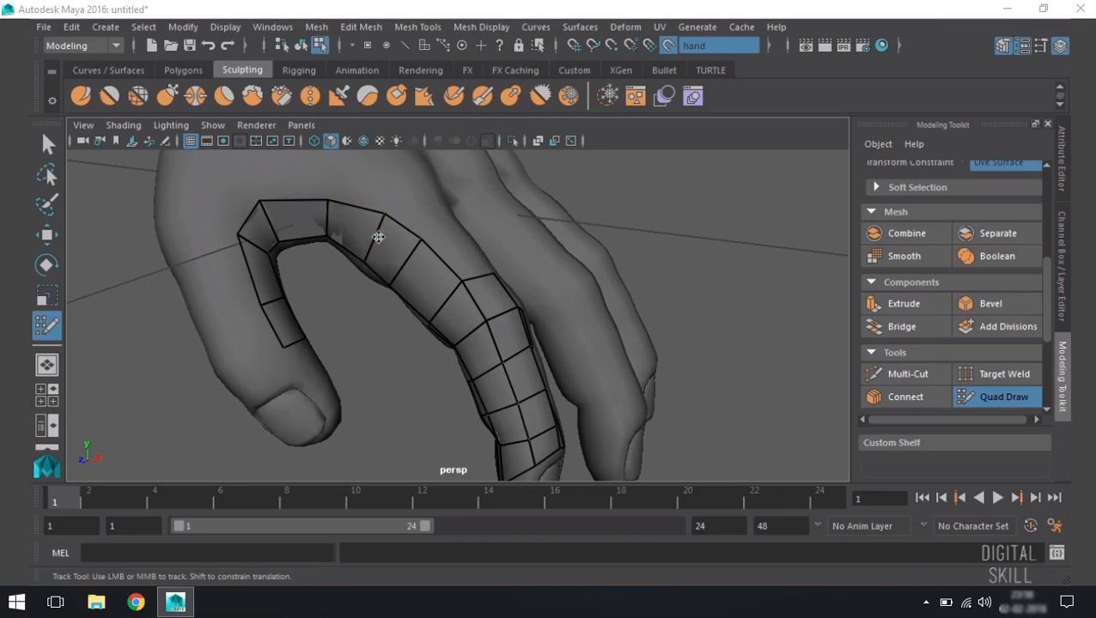
- Insert lengthwise edge loops along the strip and down the index finger
mouse_move(567, 296)
left_mouse_down("alt")
mouse_move(570, 277)
mouse_move(631, 240)
left_mouse_up("alt")
mouse_move(605, 262)
right_mouse_down("alt")
mouse_move(611, 306)
mouse_move(603, 296)
right_mouse_up("alt")
left_click_drag(603, 296, 453, 308, "alt")
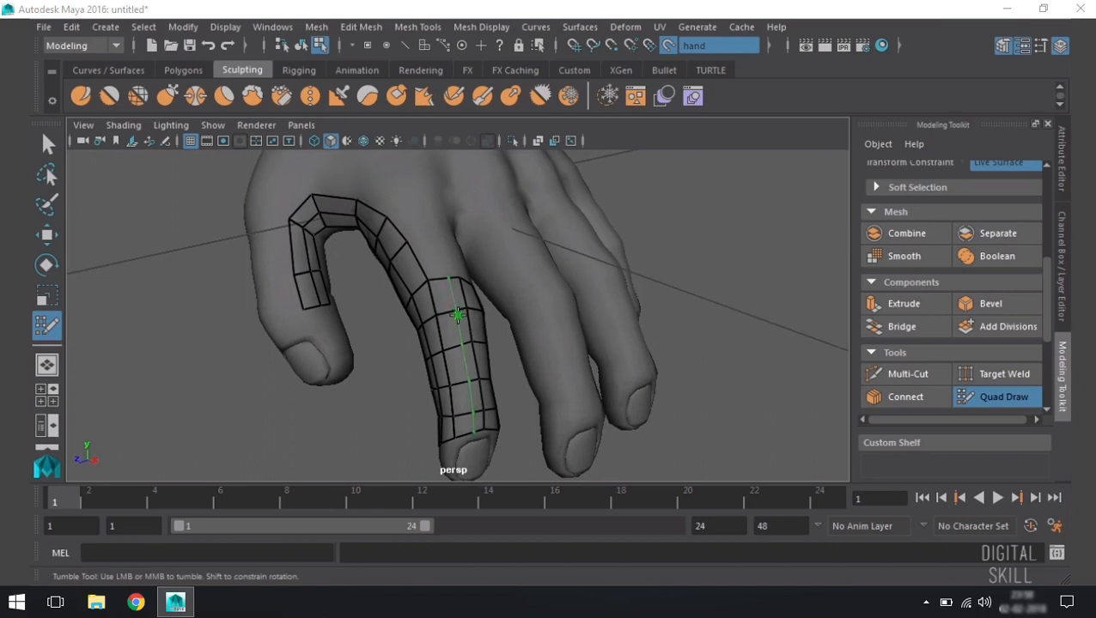
left_click(456, 314, "ctrl")
- Delete the crosswise edge loops around the index finger between the knuckle and the fingertip ring
left_click_drag(564, 298, 523, 304, "alt")
mouse_move(635, 361)
left_mouse_down("alt")
mouse_move(494, 377)
mouse_move(392, 306)
left_mouse_up("alt")
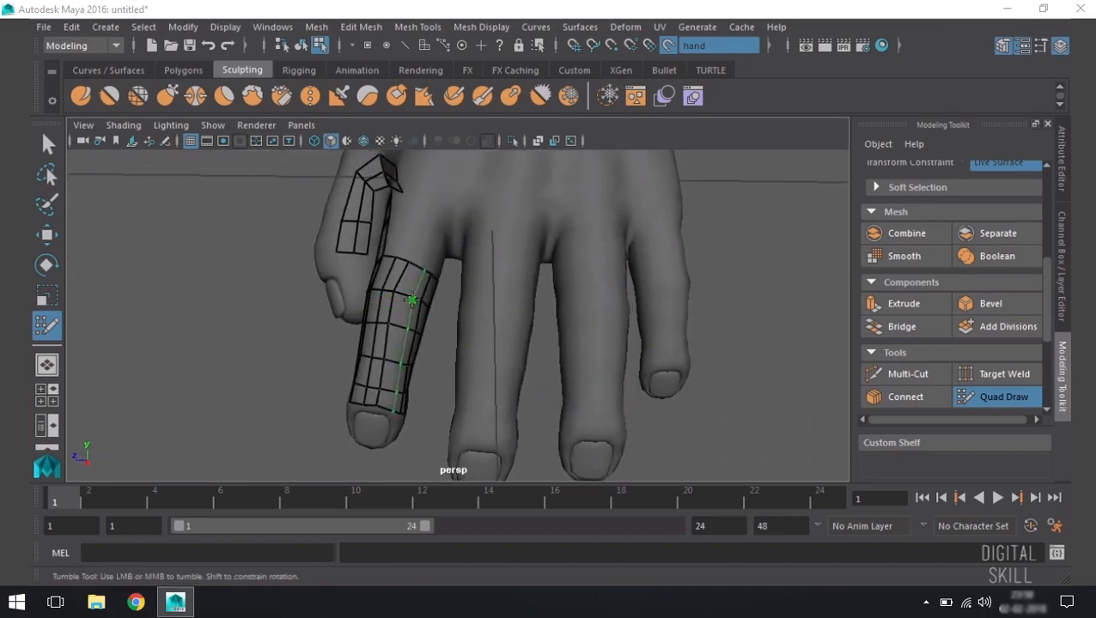
mouse_move(411, 300)
left_mouse_down("alt")
mouse_move(472, 392)
mouse_move(603, 379)
mouse_move(570, 387)
mouse_move(488, 318)
left_mouse_up("alt")
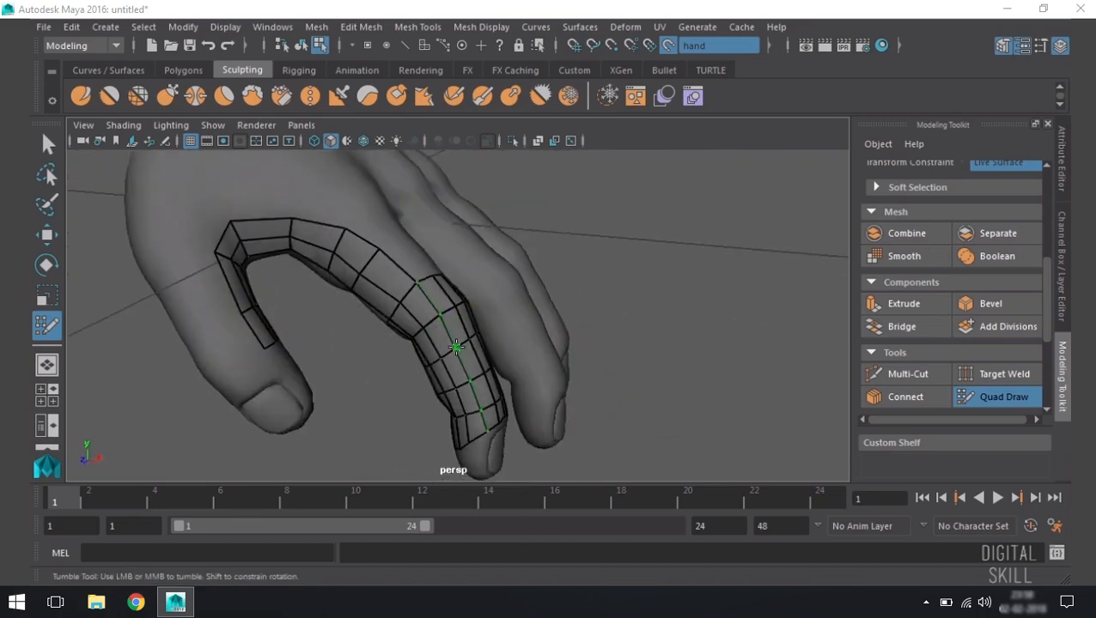
left_click(462, 347, "ctrl+shift")
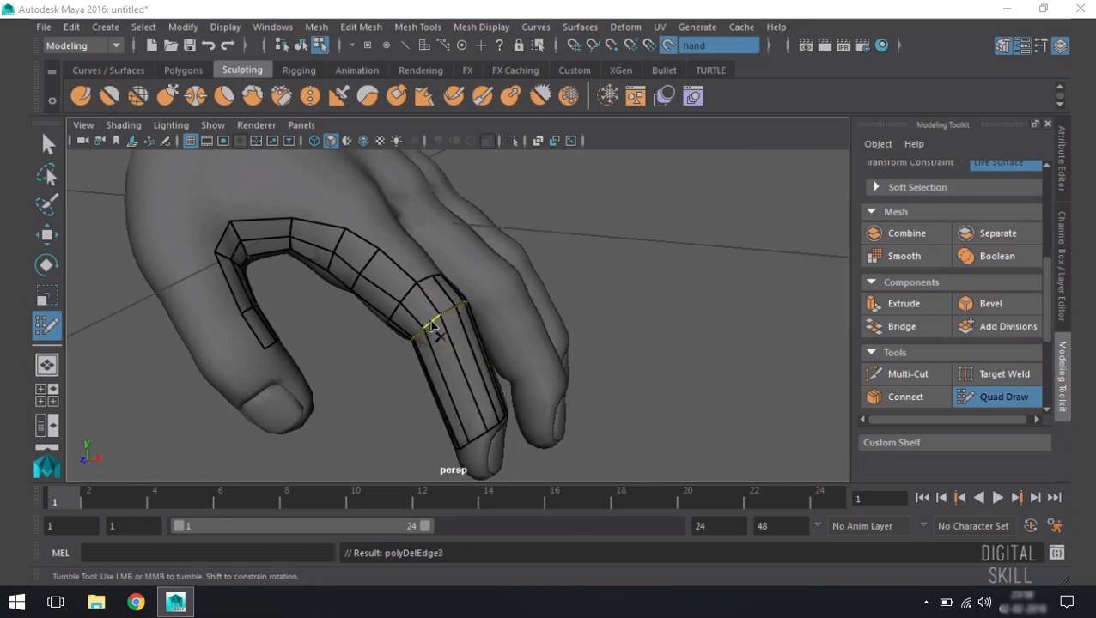
left_click_drag(626, 313, 543, 294, "alt")
mouse_move(543, 294)
middle_mouse_down("alt")
mouse_move(539, 338)
mouse_move(528, 306)
middle_mouse_up("alt")
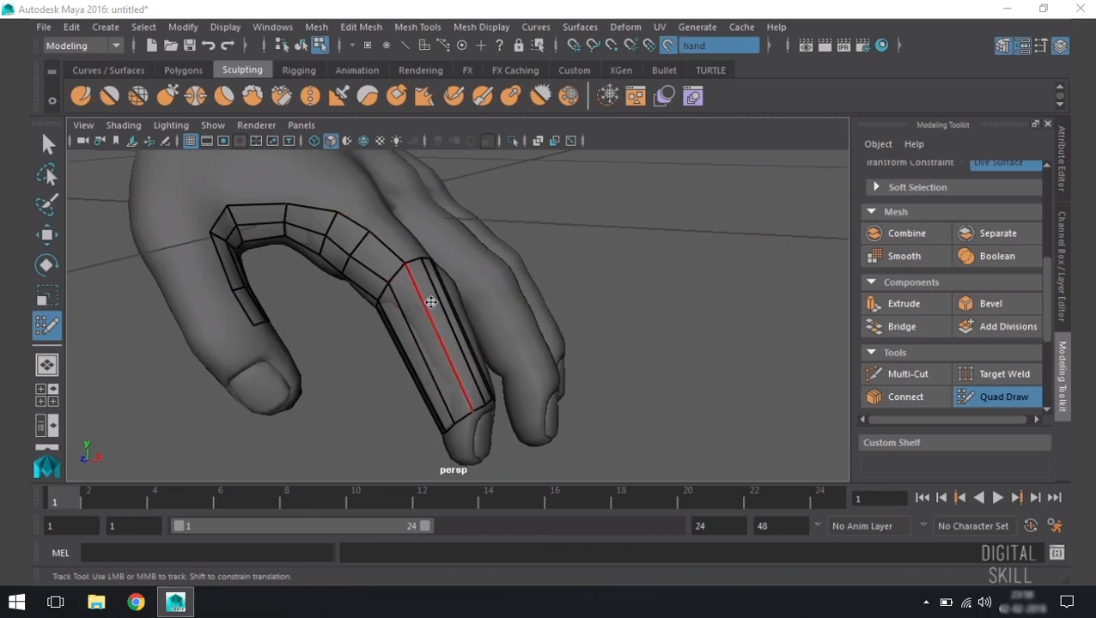
- Insert new crosswise edge loops around the index finger between the knuckle and the fingertip ring
mouse_move(484, 359)
left_mouse_down("alt")
mouse_move(422, 335)
mouse_move(501, 355)
left_mouse_up("alt")
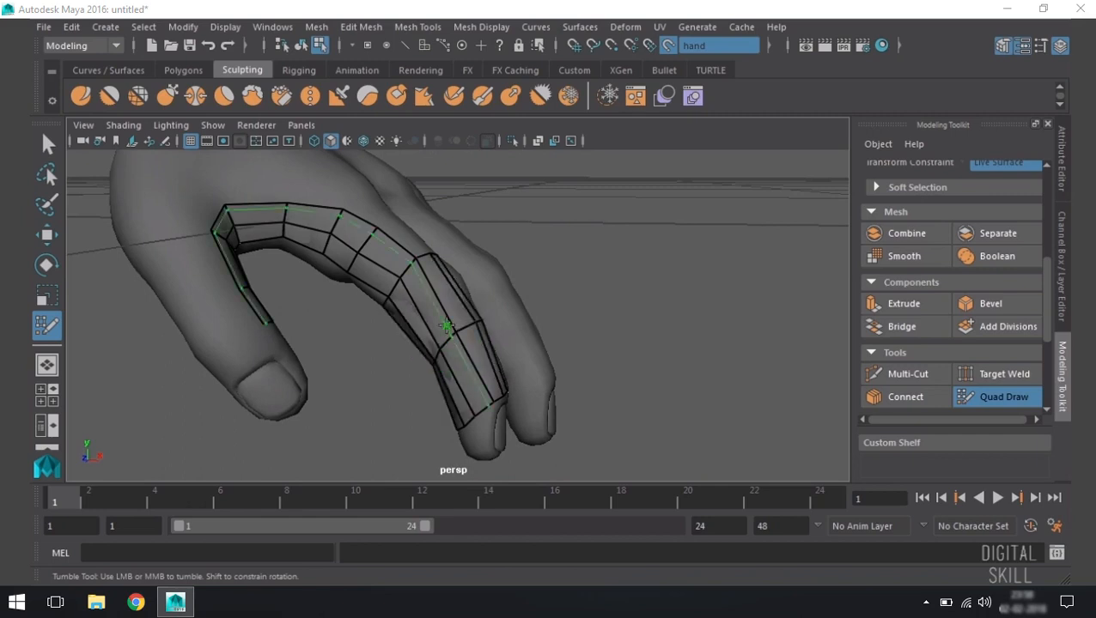
left_click(437, 295, "ctrl")
left_click(473, 360, "ctrl")
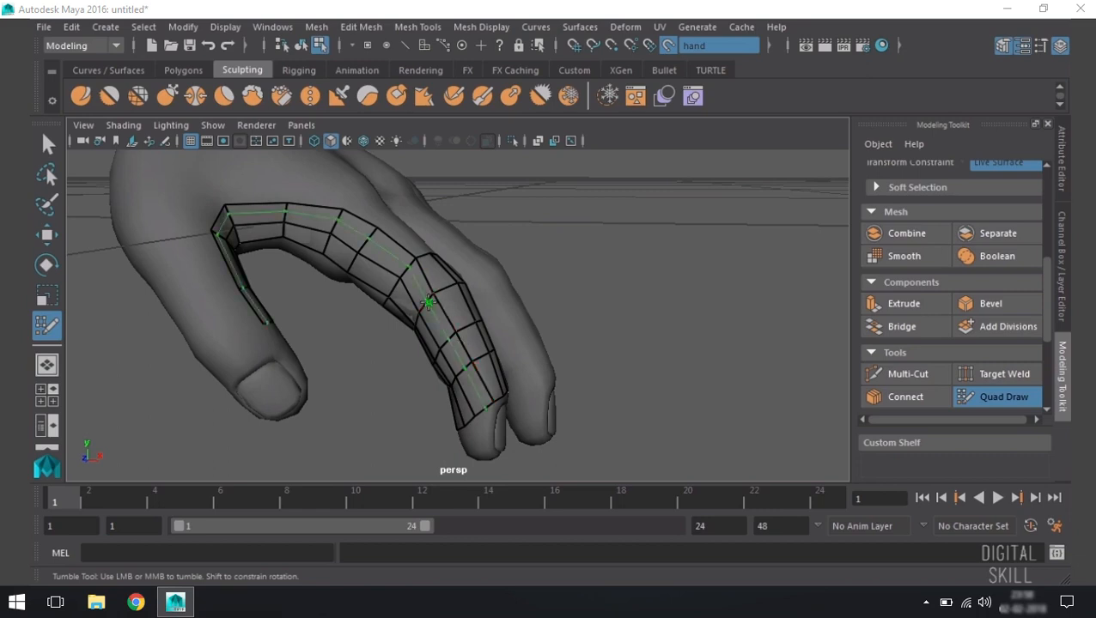
- Delete the index finger's crosswise edge loop nearest the knuckle and insert a replacement loop there
left_click(424, 309, "ctrl+shift")
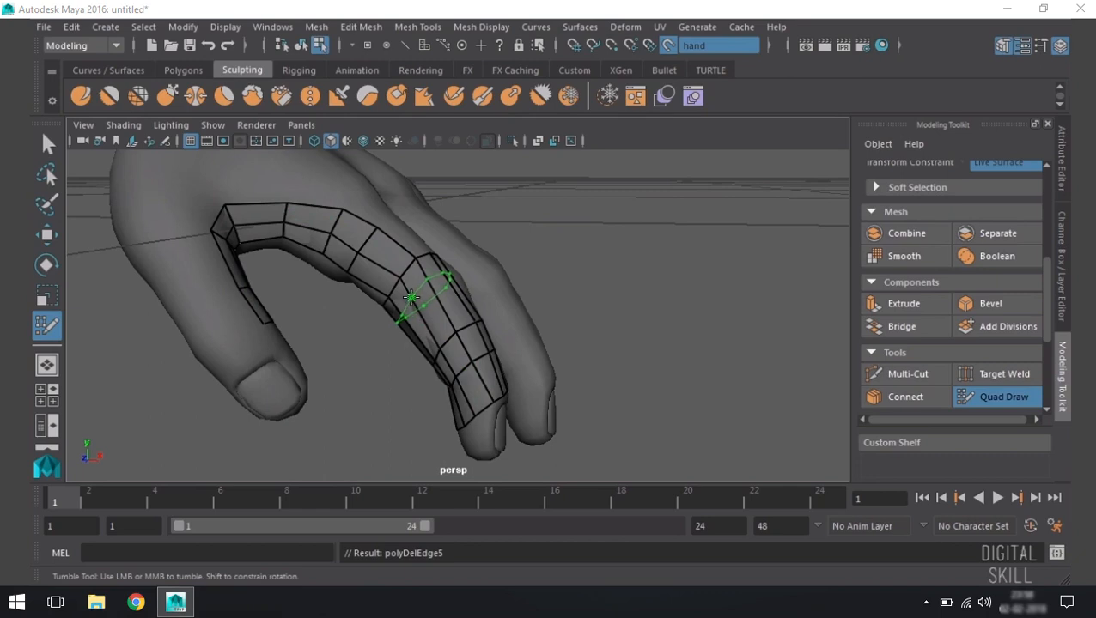
mouse_move(460, 331)
left_mouse_down("alt")
mouse_move(479, 337)
mouse_move(447, 311)
mouse_move(445, 349)
mouse_move(467, 299)
mouse_move(477, 307)
mouse_move(453, 373)
mouse_move(462, 337)
mouse_move(509, 352)
left_mouse_up("alt")
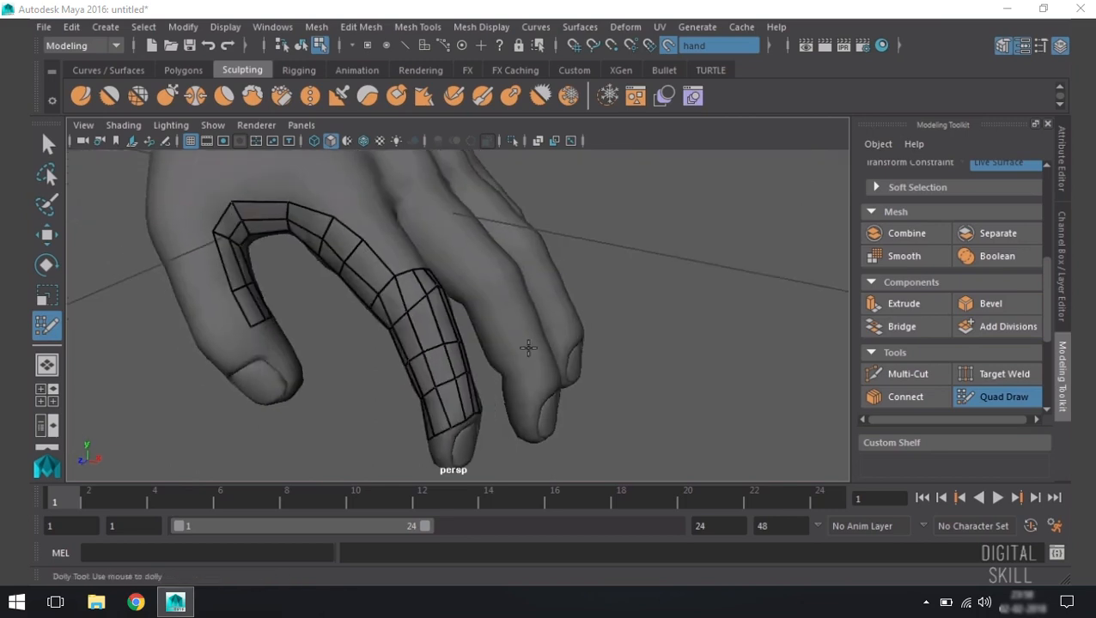
right_click_drag(528, 348, 467, 294, "alt")
middle_click_drag(469, 275, 481, 294, "alt")
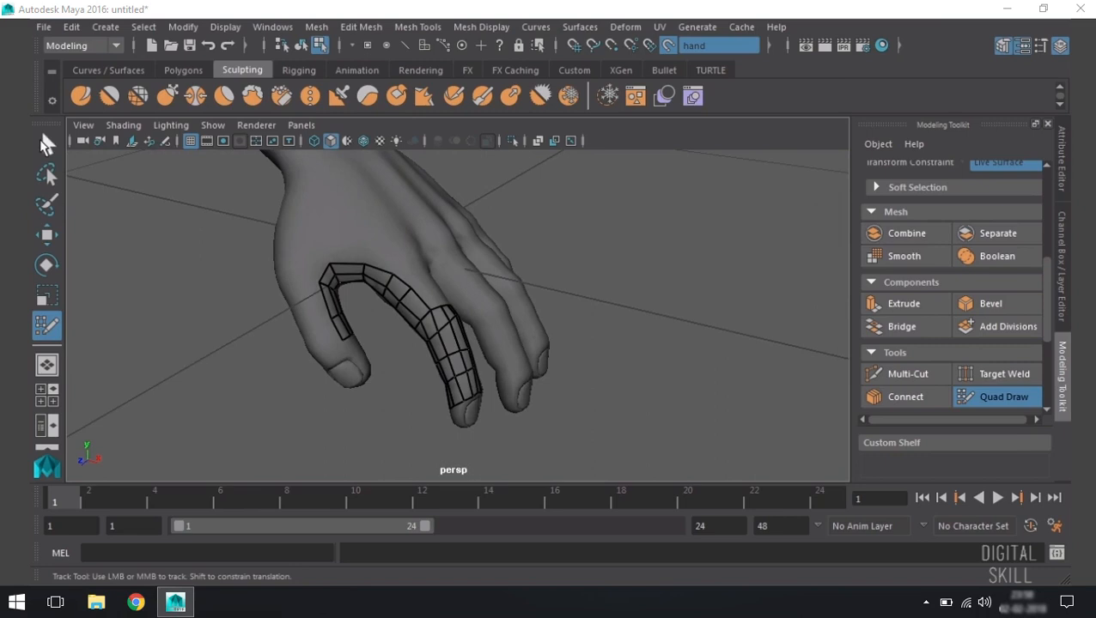
- Turn off the hand's live surface and activate Quad Draw again
left_click(47, 145)
left_click(668, 45)
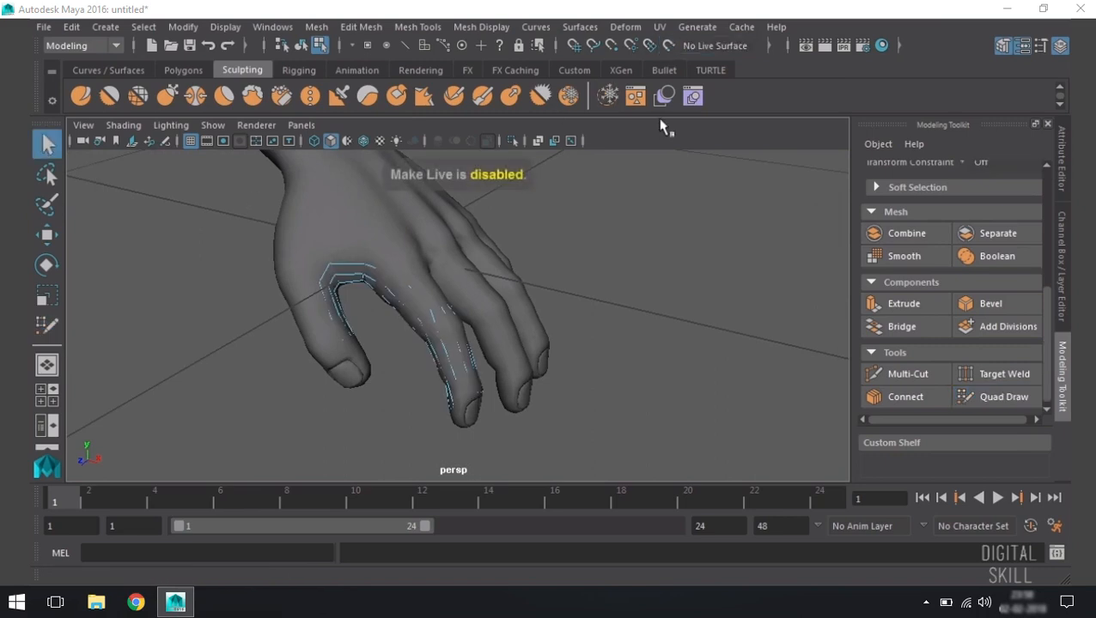
left_click_drag(663, 242, 555, 257, "alt")
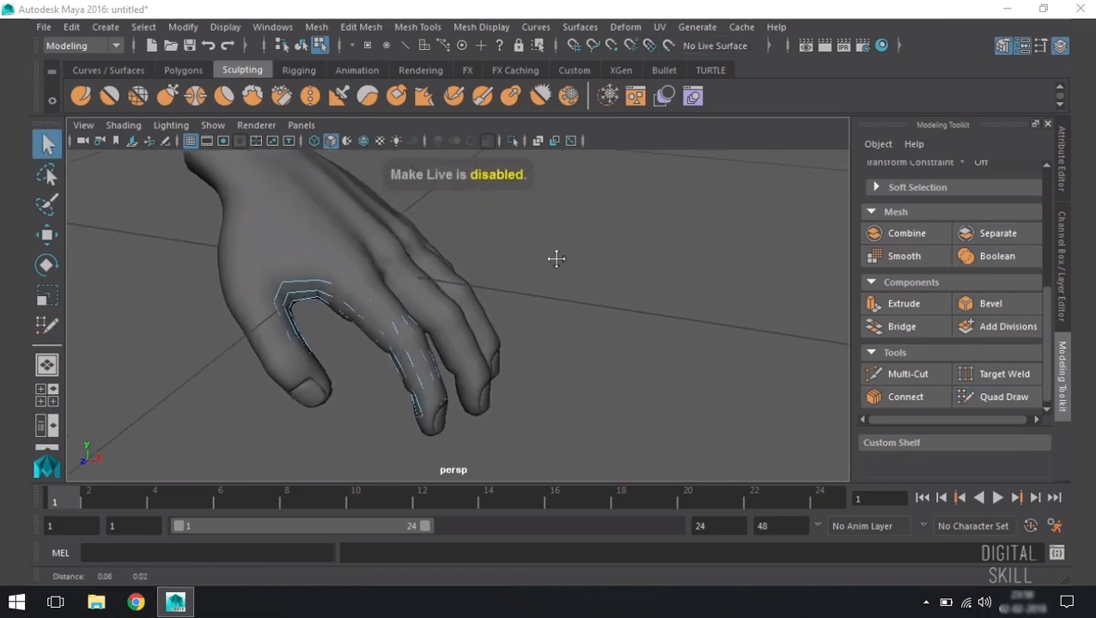
left_click(982, 398)
middle_click_drag(505, 242, 552, 268, "alt")
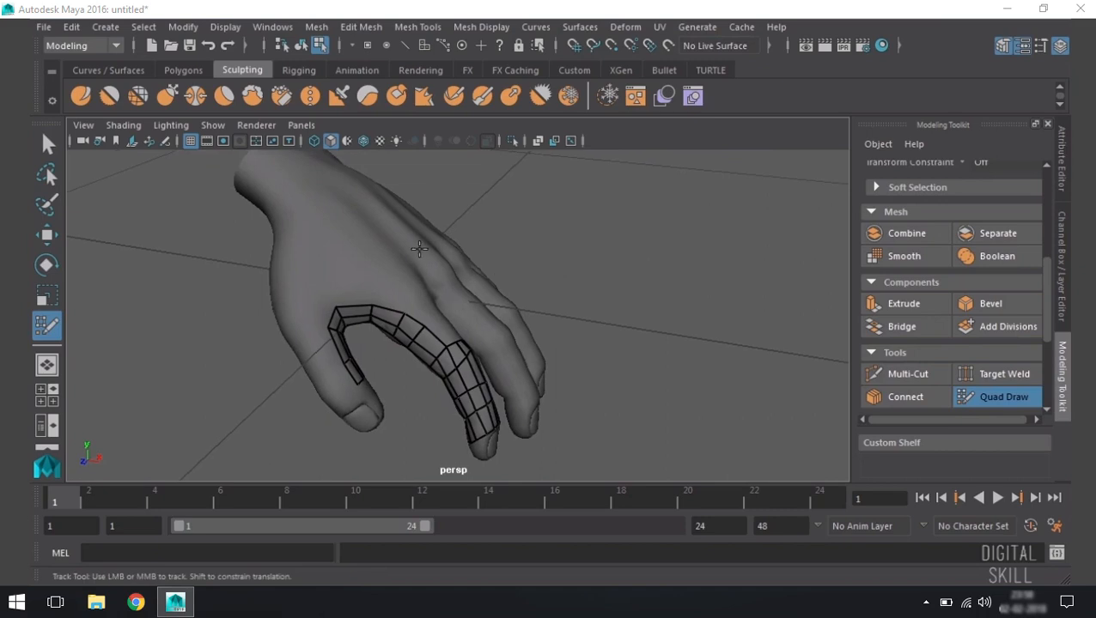
right_click_drag(607, 250, 596, 286, "alt")
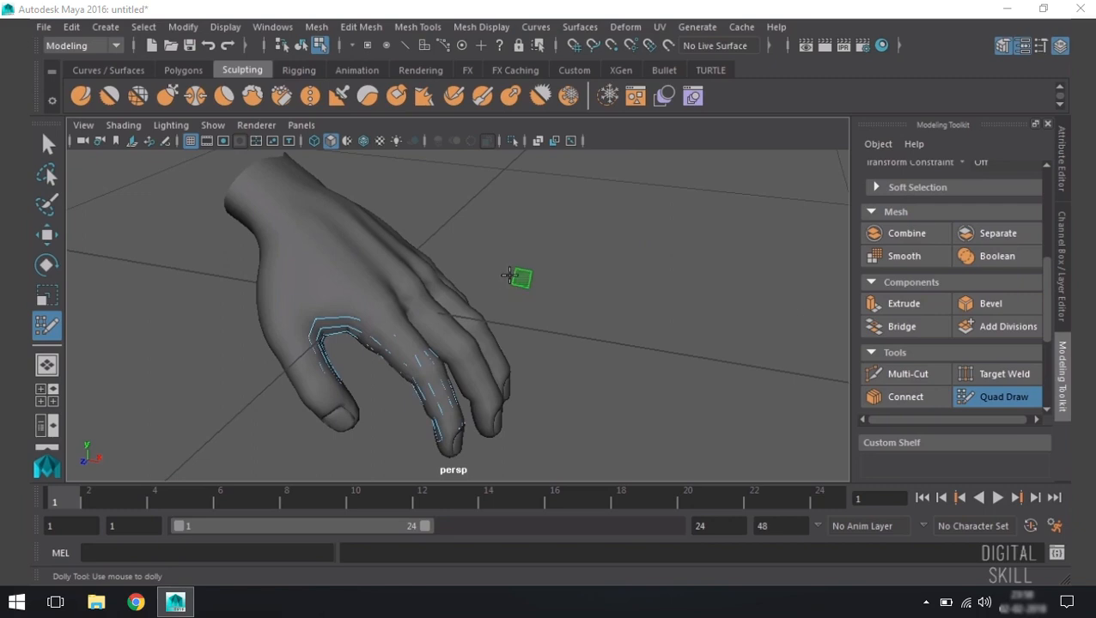
- Draw a curving strip of small quads and a strip of larger quads in the empty space beside the hand
mouse_move(519, 280)
left_mouse_down()
mouse_move(715, 288)
mouse_move(731, 368)
mouse_move(560, 357)
left_mouse_up()
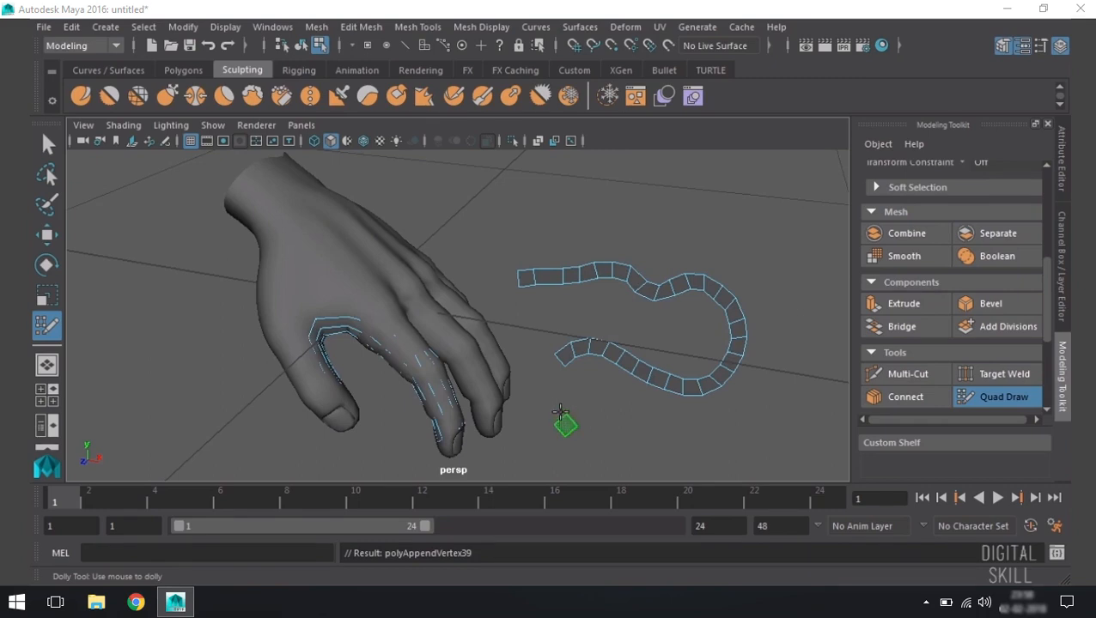
mouse_move(578, 420)
left_mouse_down()
mouse_move(641, 423)
mouse_move(643, 414)
left_mouse_up()
right_click_drag(634, 413, 539, 273, "alt")
mouse_move(512, 400)
left_mouse_down()
mouse_move(558, 416)
mouse_move(626, 396)
mouse_move(676, 346)
mouse_move(719, 255)
mouse_move(777, 296)
mouse_move(808, 442)
mouse_move(778, 428)
left_mouse_up()
left_click_drag(539, 416, 495, 363, "alt")
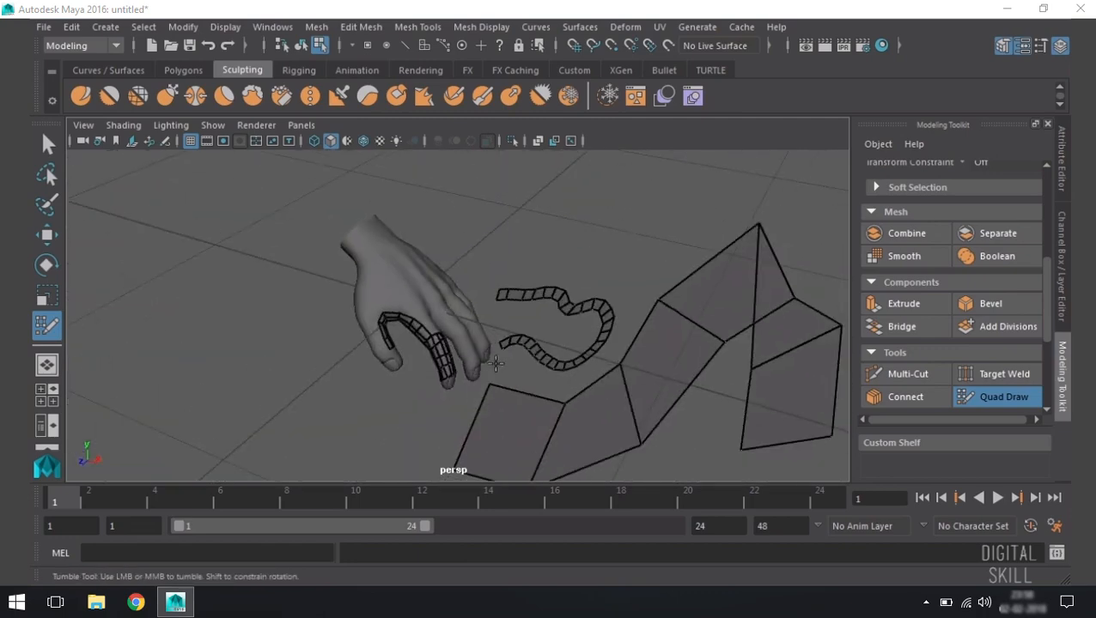
right_click_drag(420, 319, 558, 335, "alt")
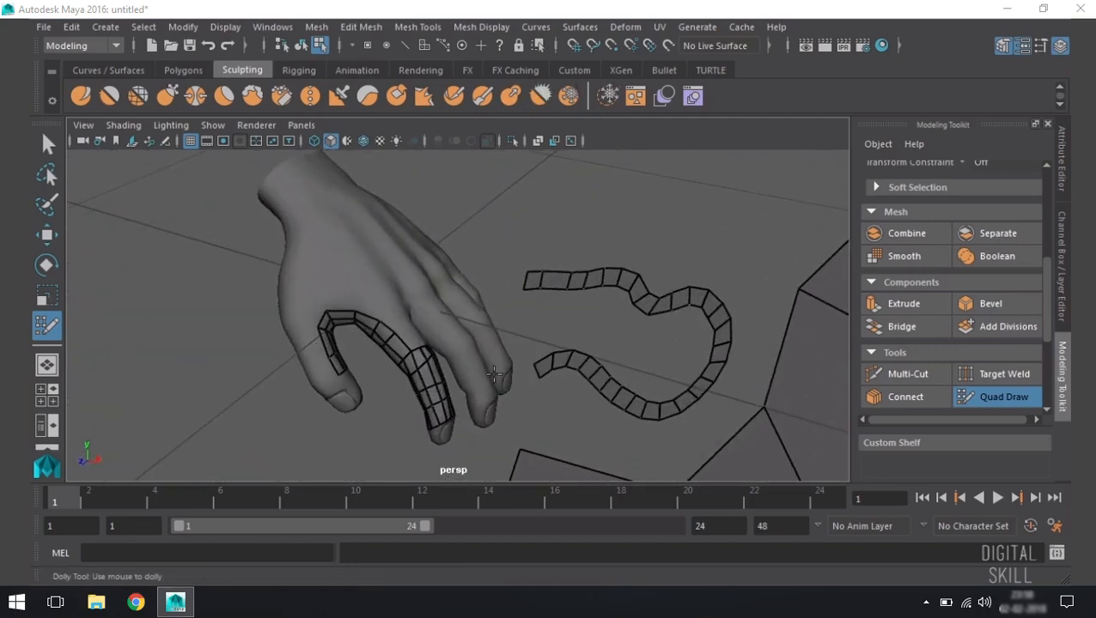
- Make the hand mesh the live surface again
middle_click_drag(558, 335, 601, 368, "alt")
right_click(669, 47)
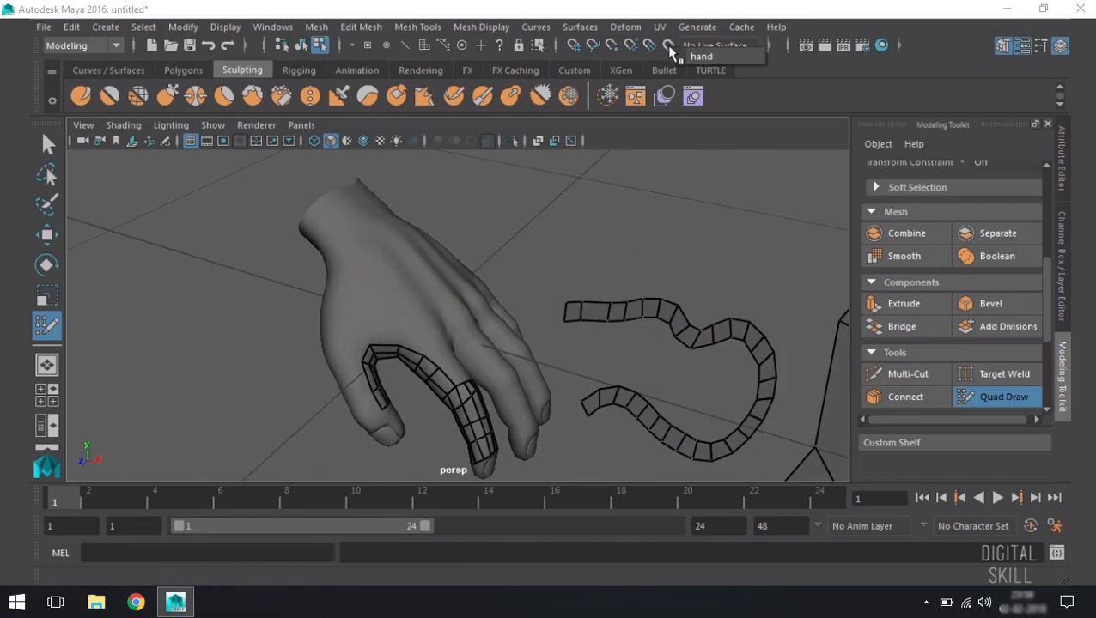
left_click(700, 57)
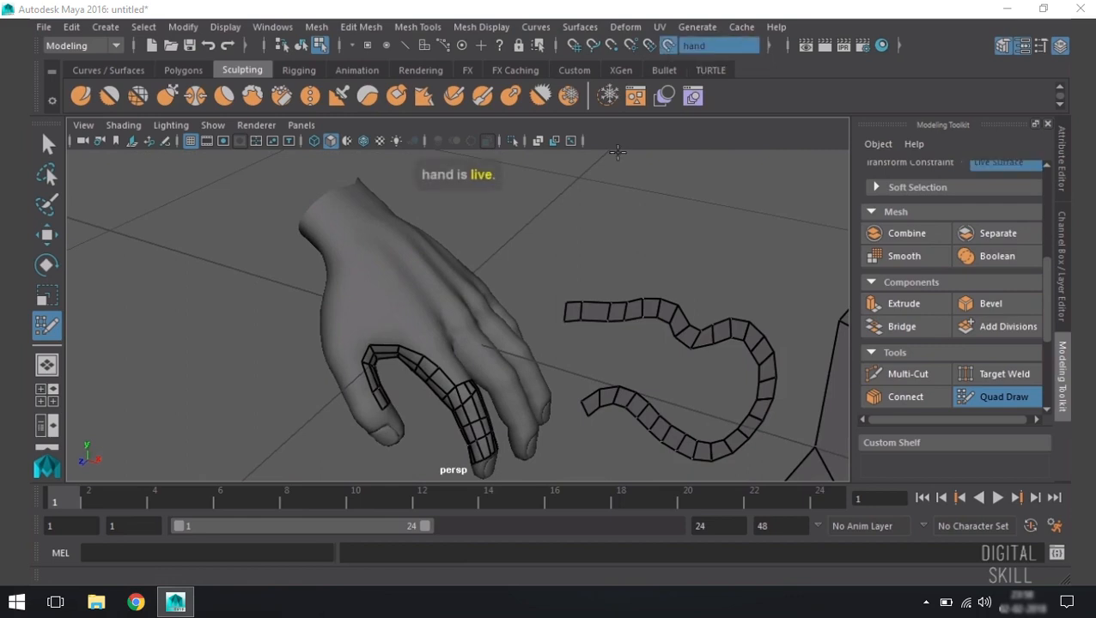
- Draw a strip of quads across the back of the hand below the wrist and reshape its thumb-side end
key("Tab")
middle_click_drag(389, 268, 360, 294)
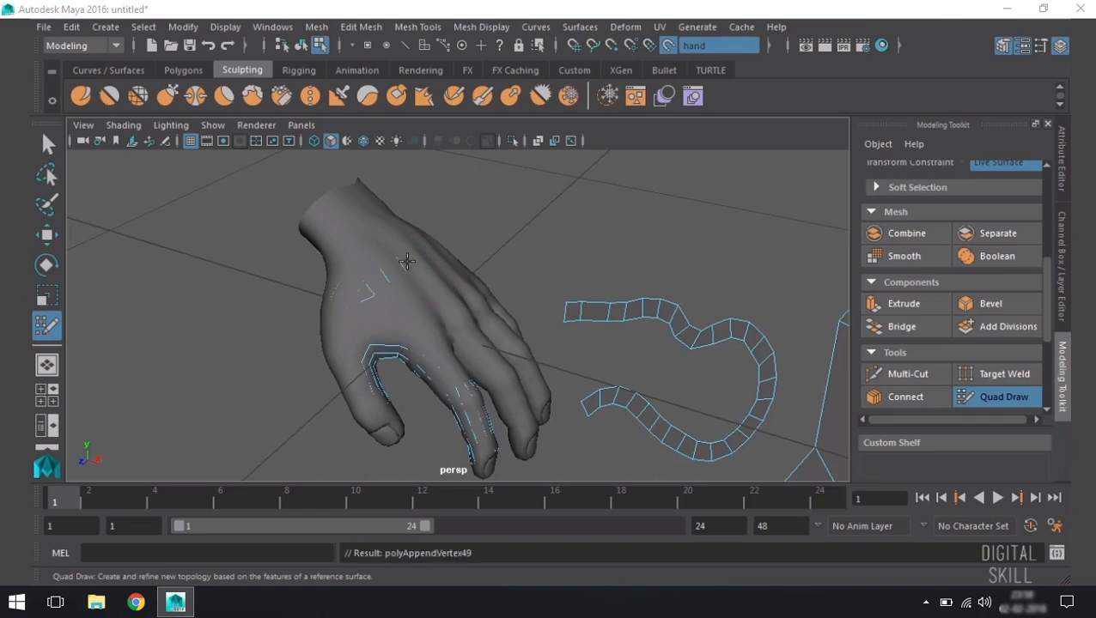
left_click_drag(502, 312, 420, 303, "alt")
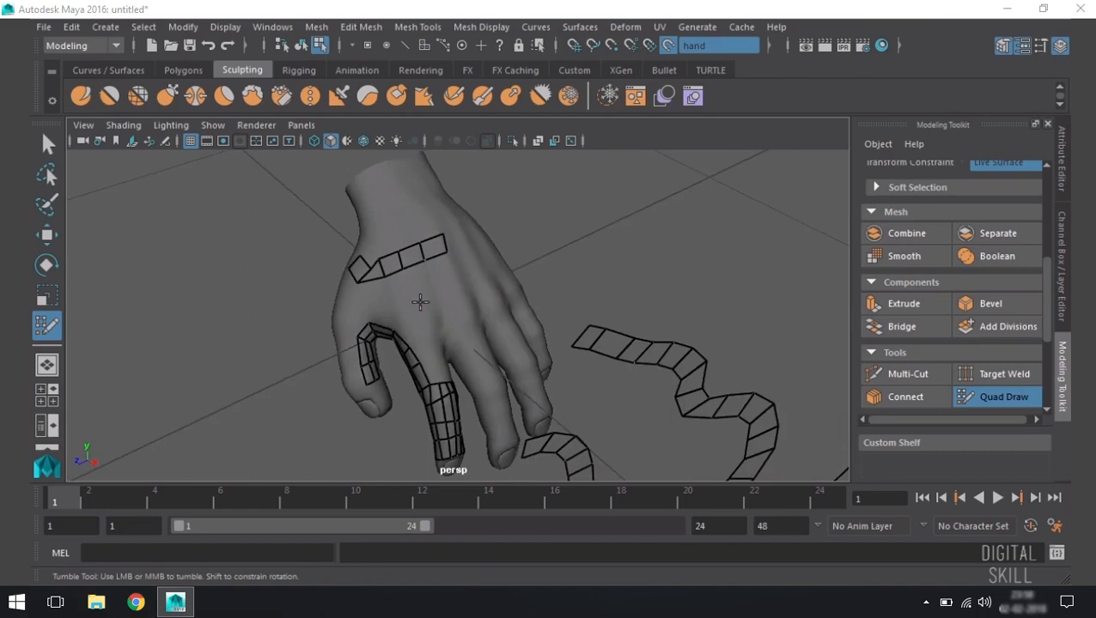
middle_click_drag(421, 303, 449, 331, "alt")
scroll(429, 335, "up", 3)
mouse_move(378, 334)
left_mouse_down()
mouse_move(379, 318)
mouse_move(380, 347)
left_mouse_up()
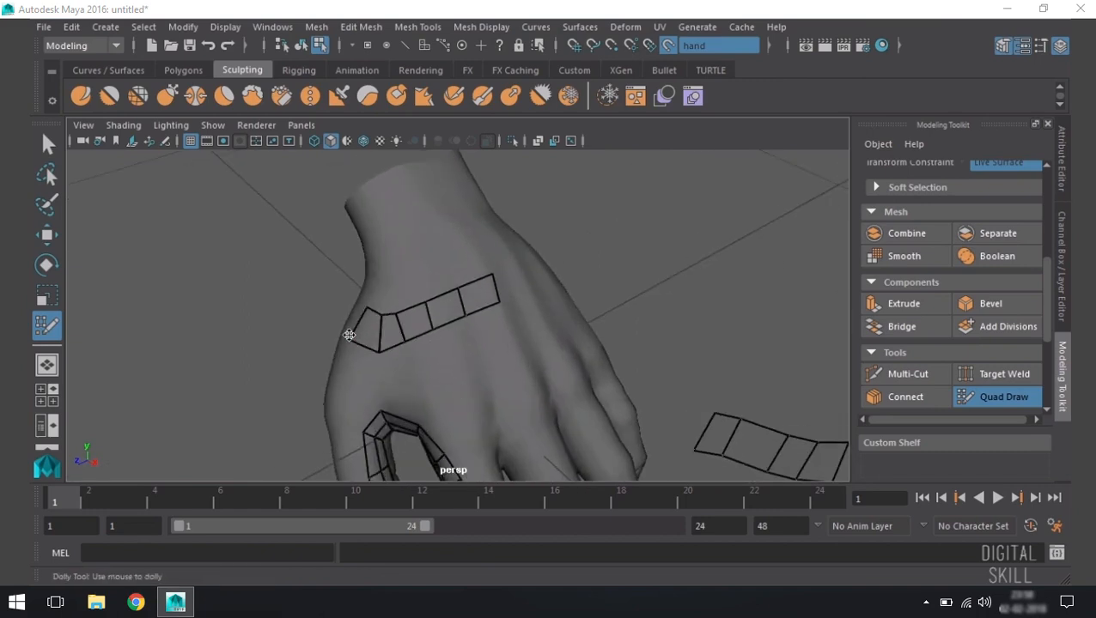
left_click_drag(494, 309, 524, 306, "alt")
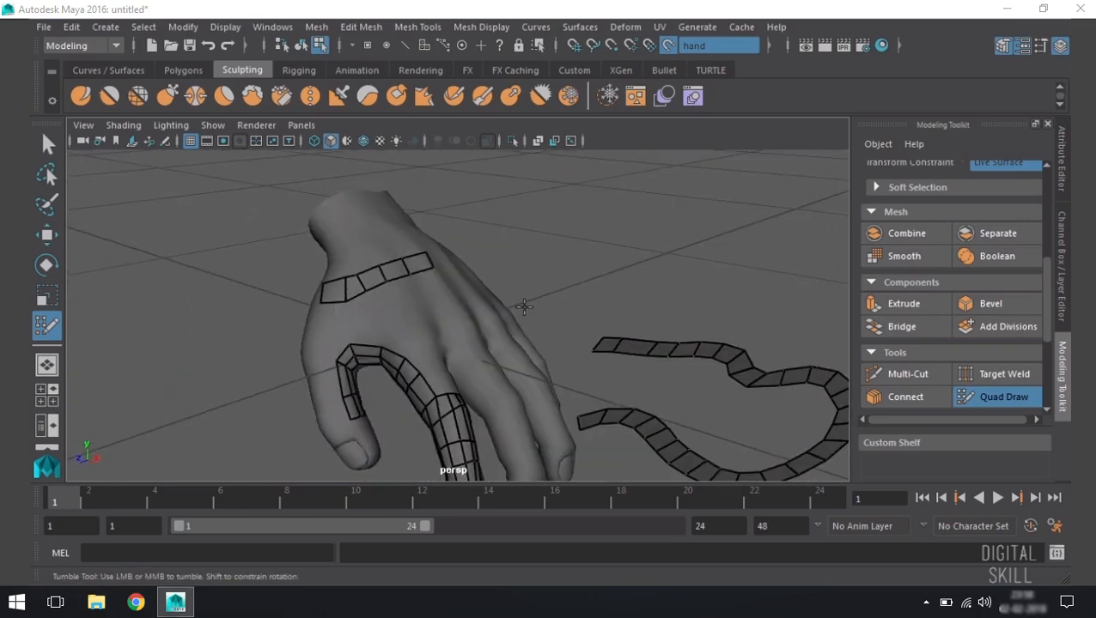